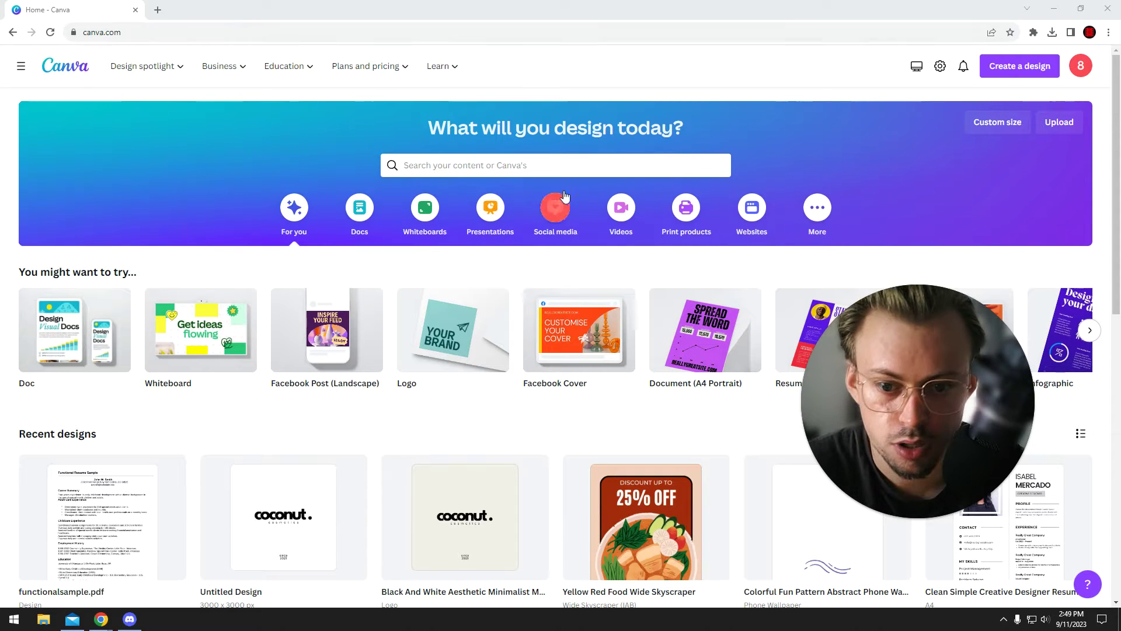
- Search templates for 'polaroid' and preview the black Valentine's polaroid template with the woman reading
click(519, 167)
text(polaroid)
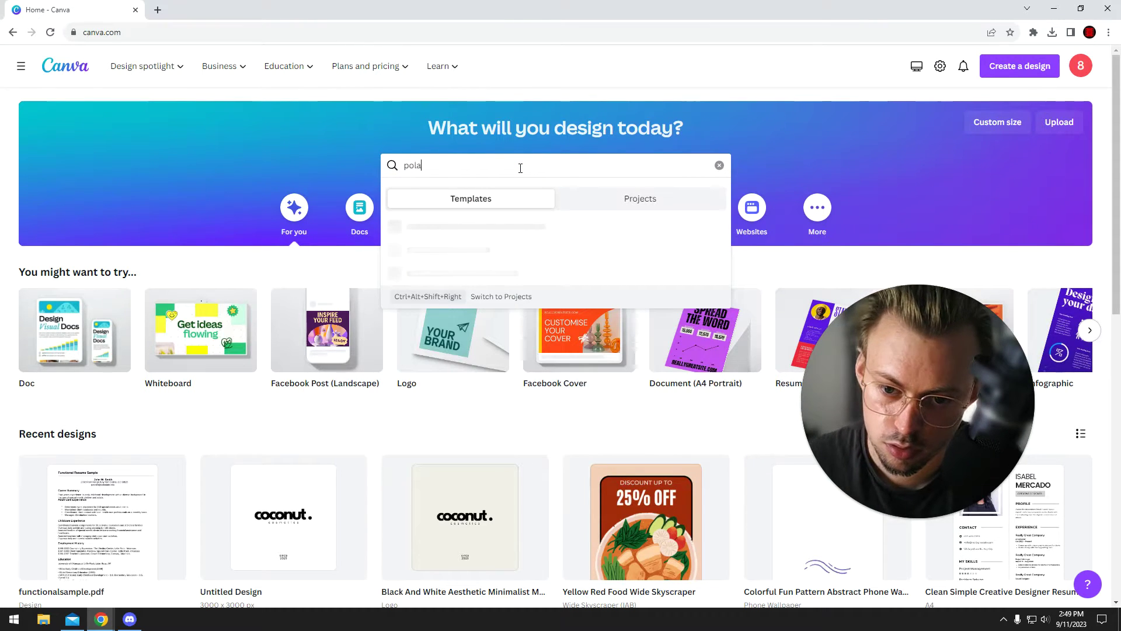
key(Return)
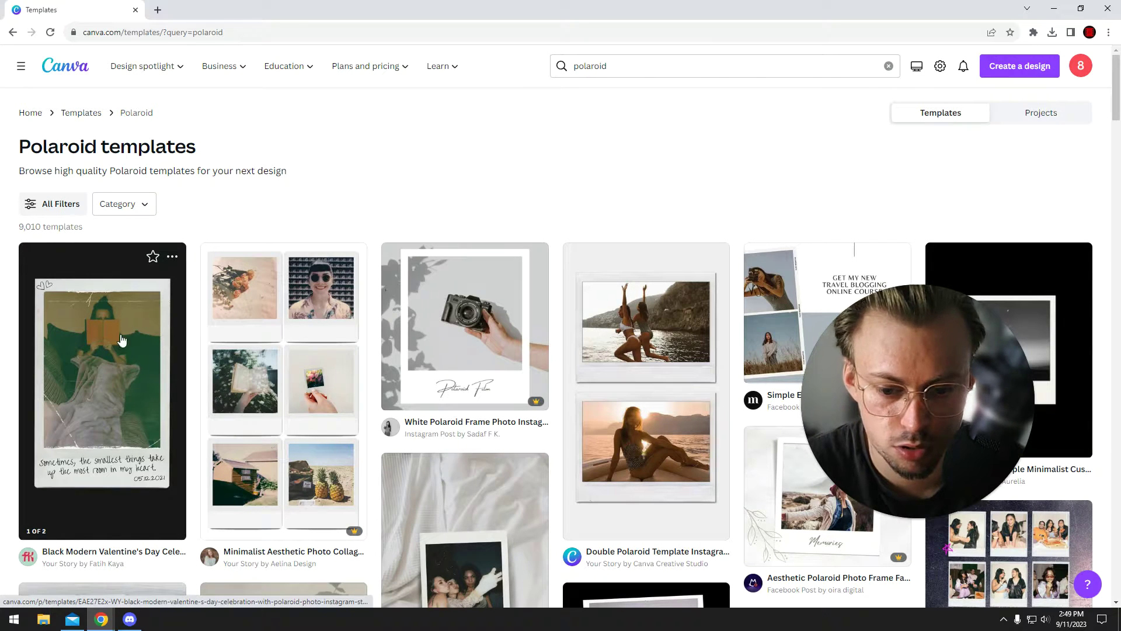
scroll(683, 330, down, 2)
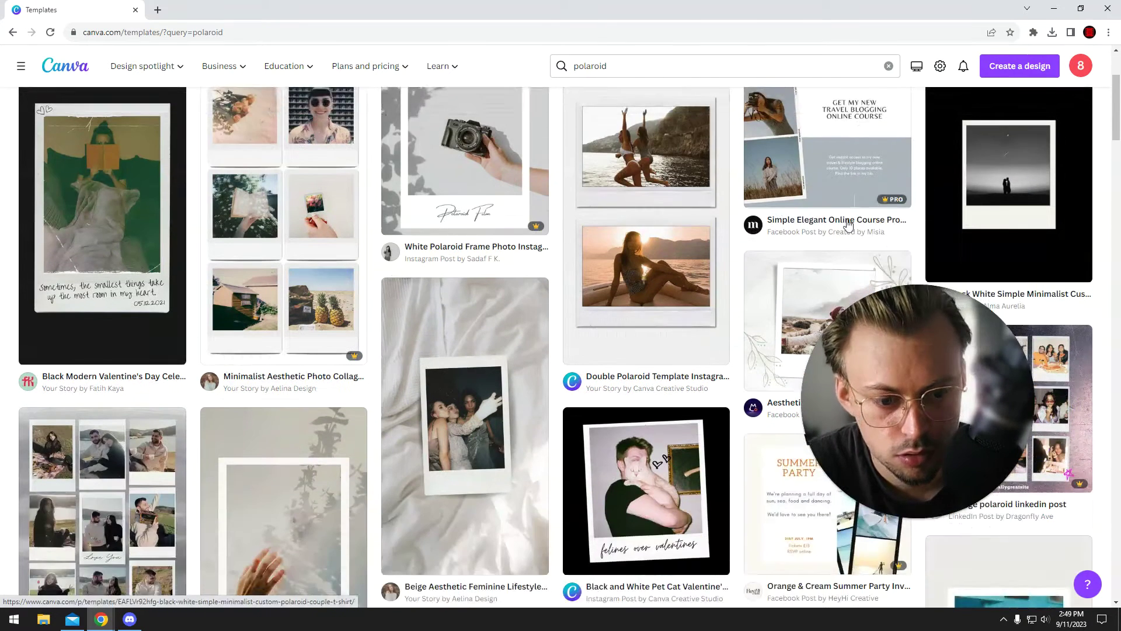
scroll(377, 310, down, 3)
scroll(280, 376, down, 1)
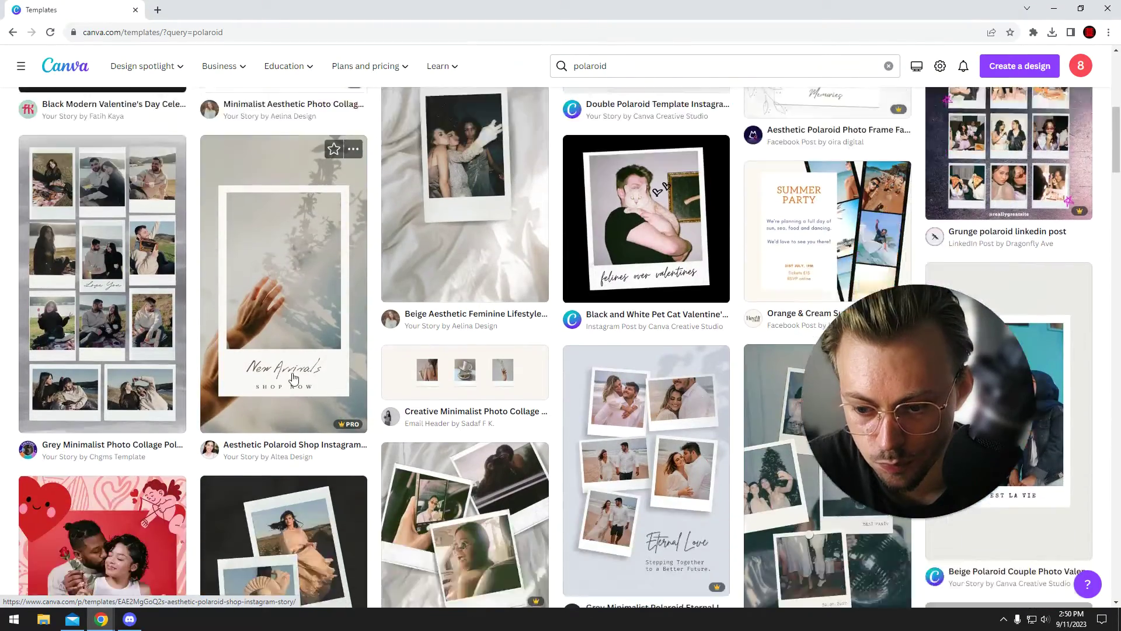
scroll(263, 362, up, 5)
click(111, 276)
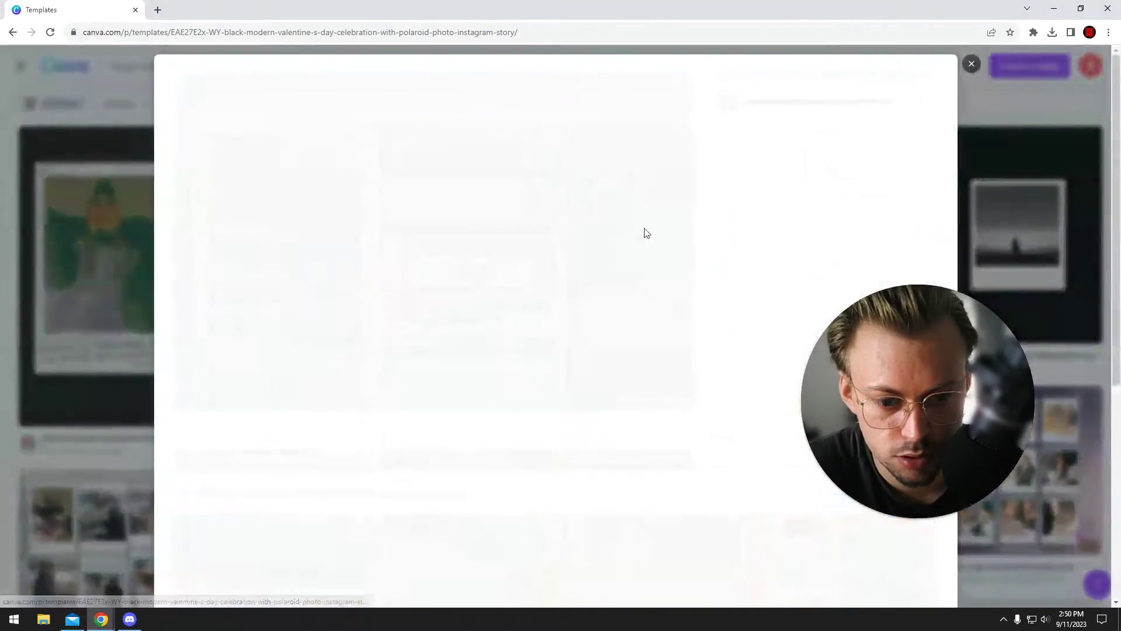
- Open the template for editing and delete Page 2
click(798, 206)
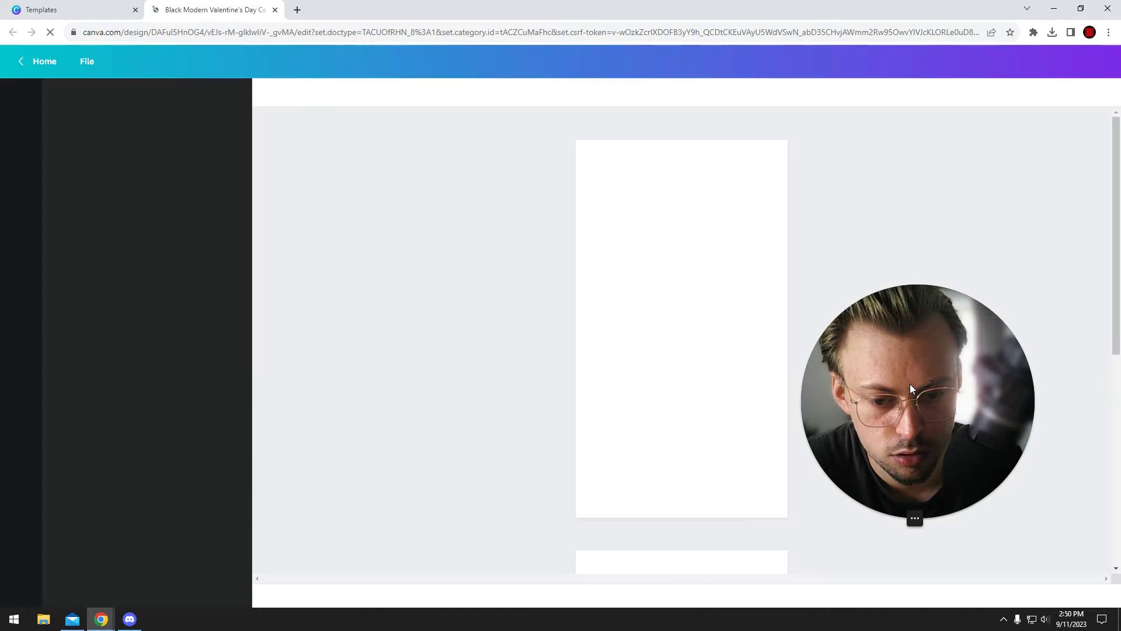
scroll(625, 327, down, 5)
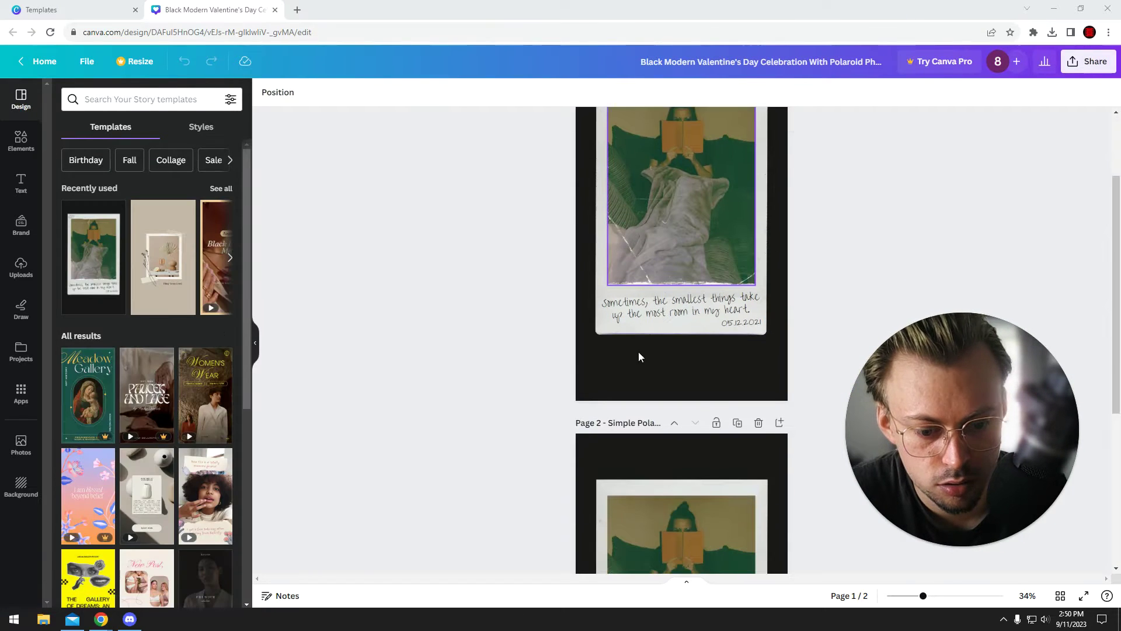
click(759, 247)
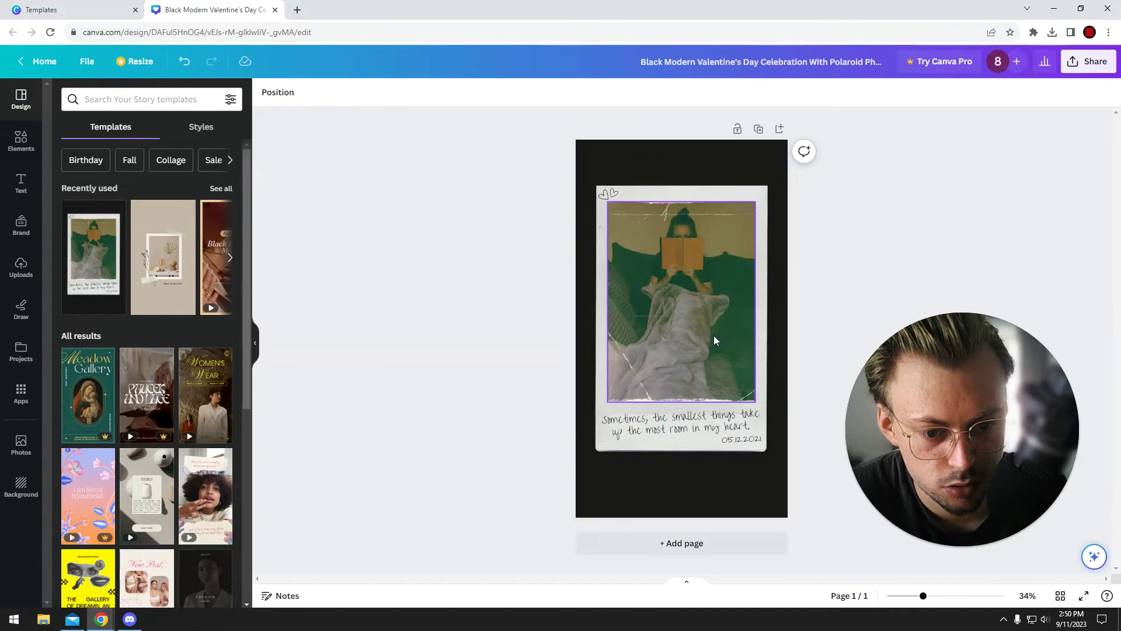
- Put the uploaded runway photo of the man in white into the polaroid frame
click(19, 264)
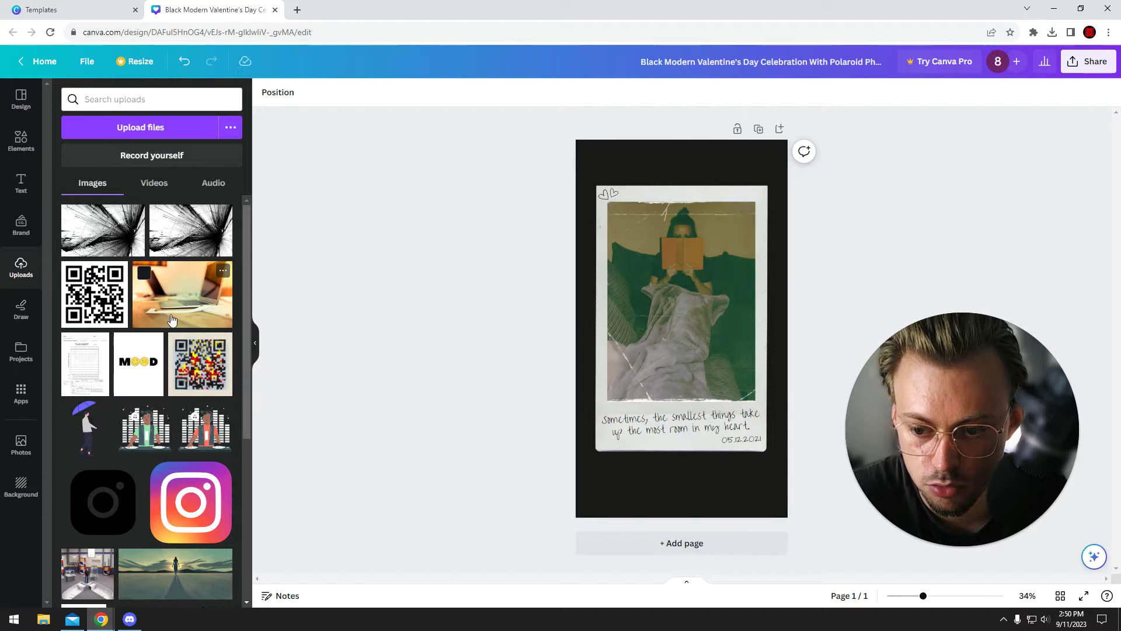
scroll(192, 409, down, 10)
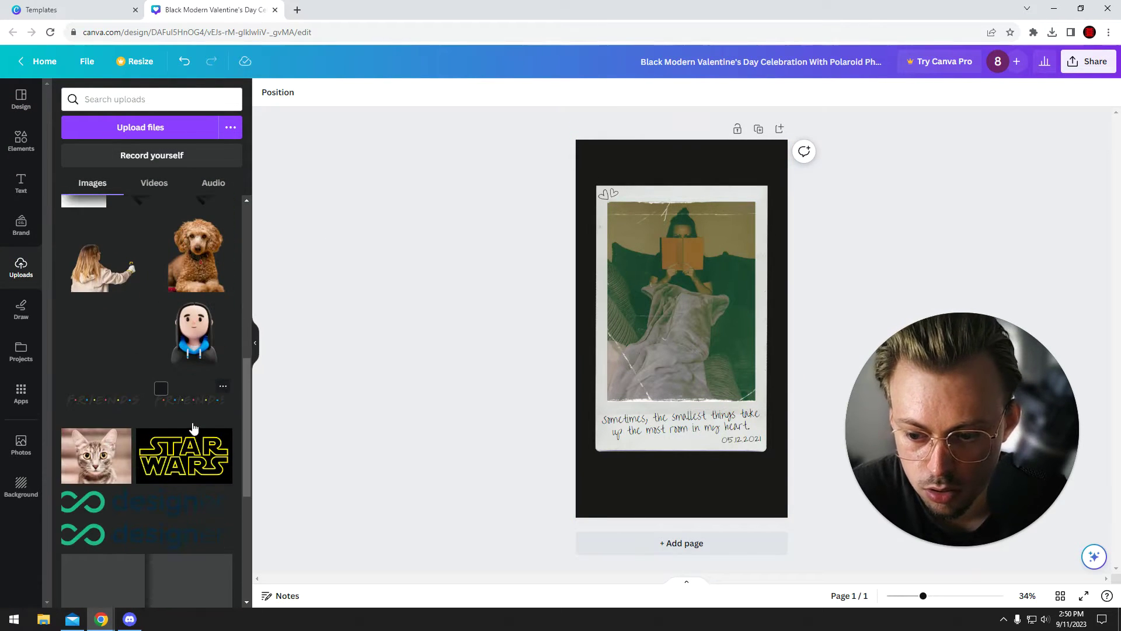
drag(97, 456, 155, 380)
scroll(117, 409, down, 4)
drag(131, 508, 657, 287)
click(475, 286)
click(635, 262)
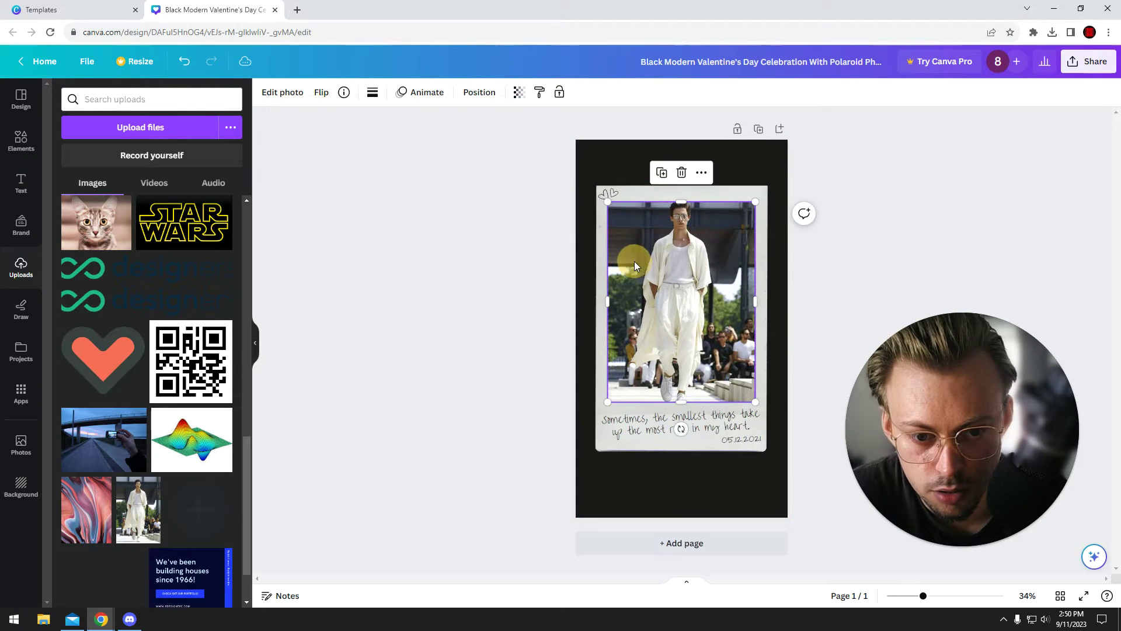
click(23, 140)
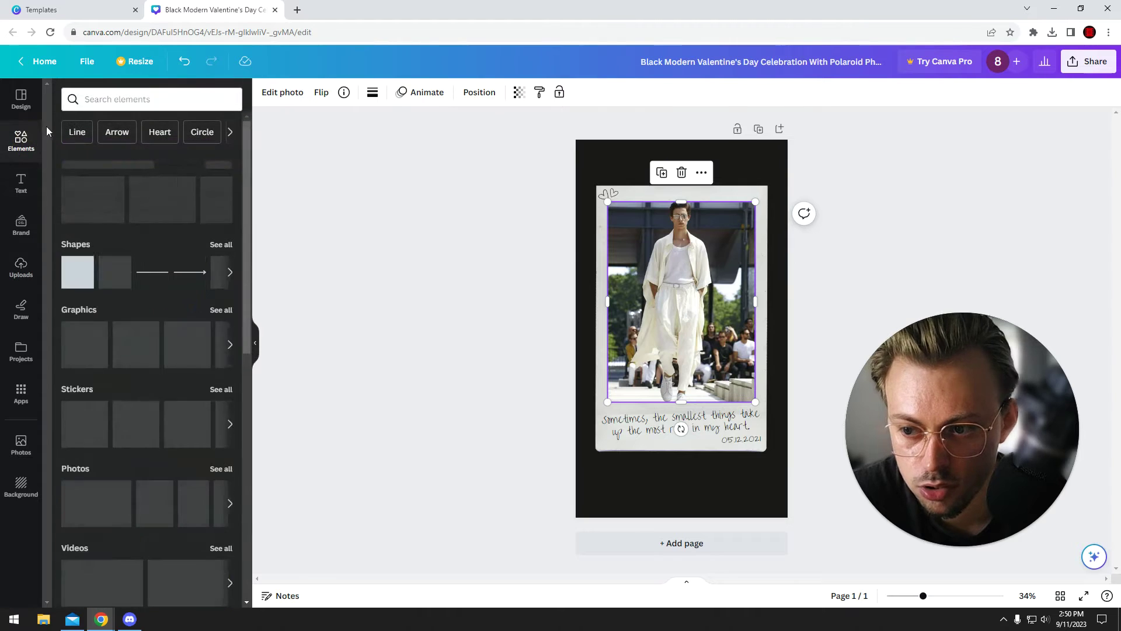
- Search the elements for 'ripped paper' and browse the photo results
click(129, 101)
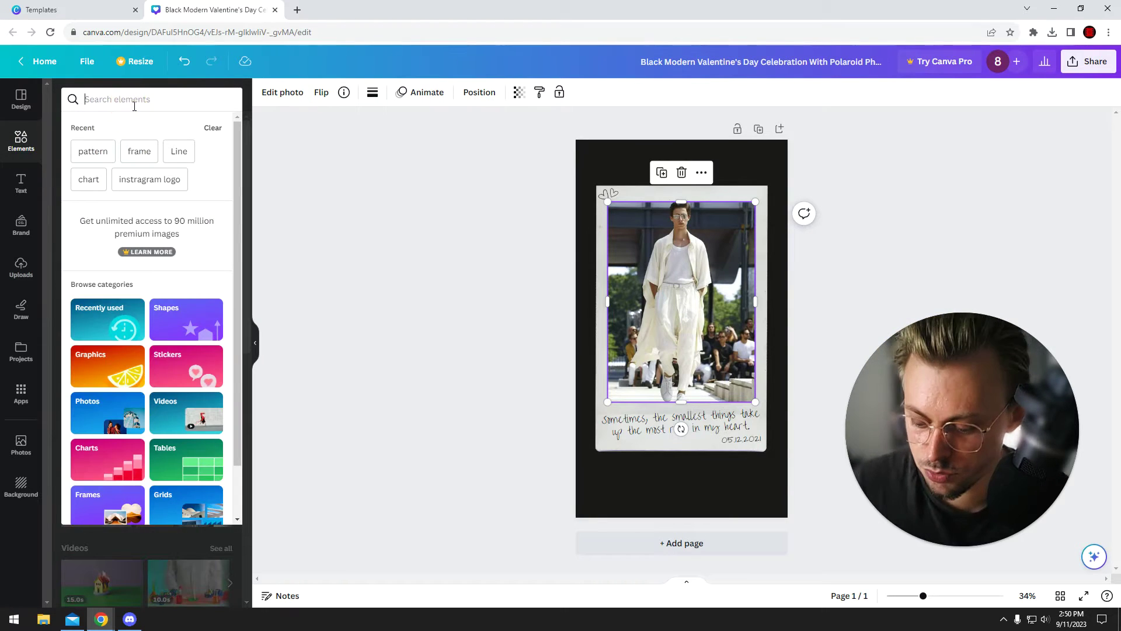
text(ripped)
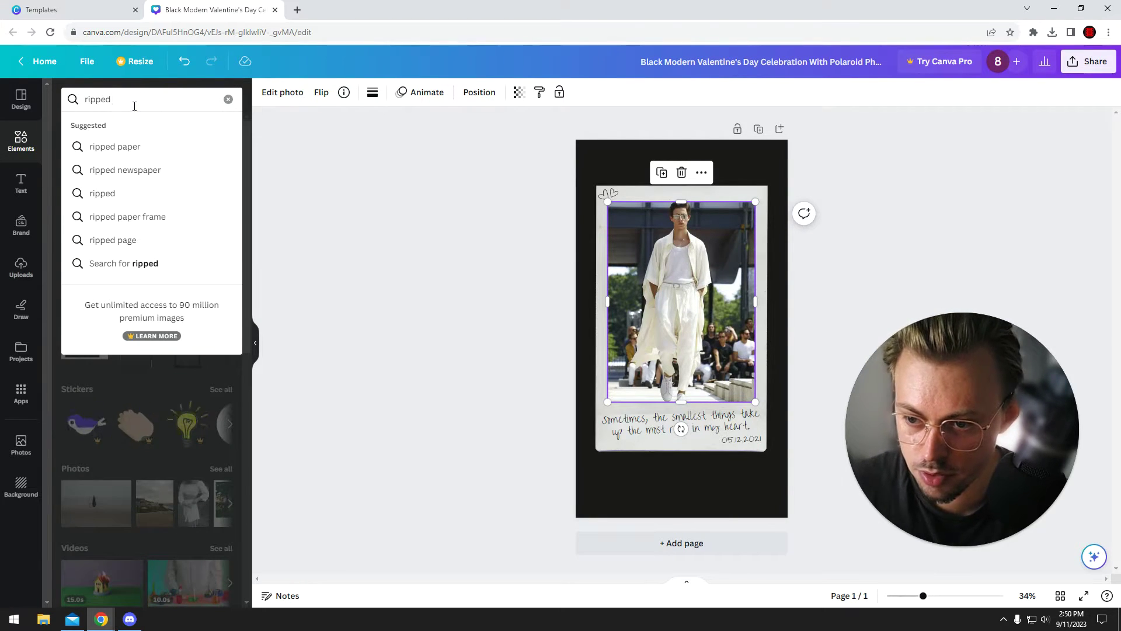
click(153, 153)
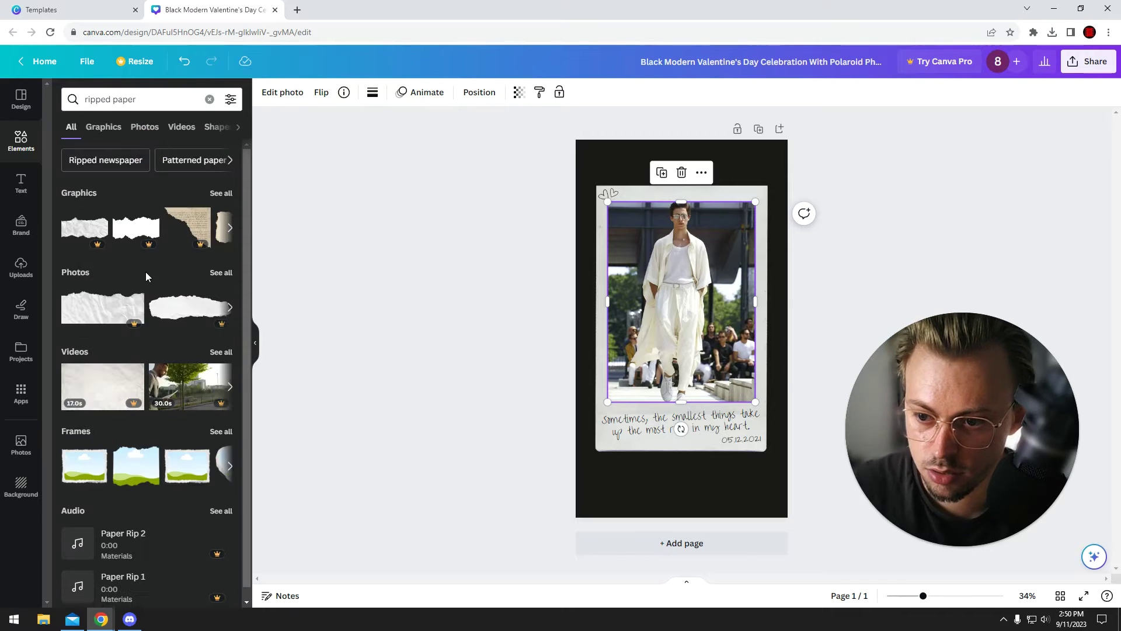
click(220, 273)
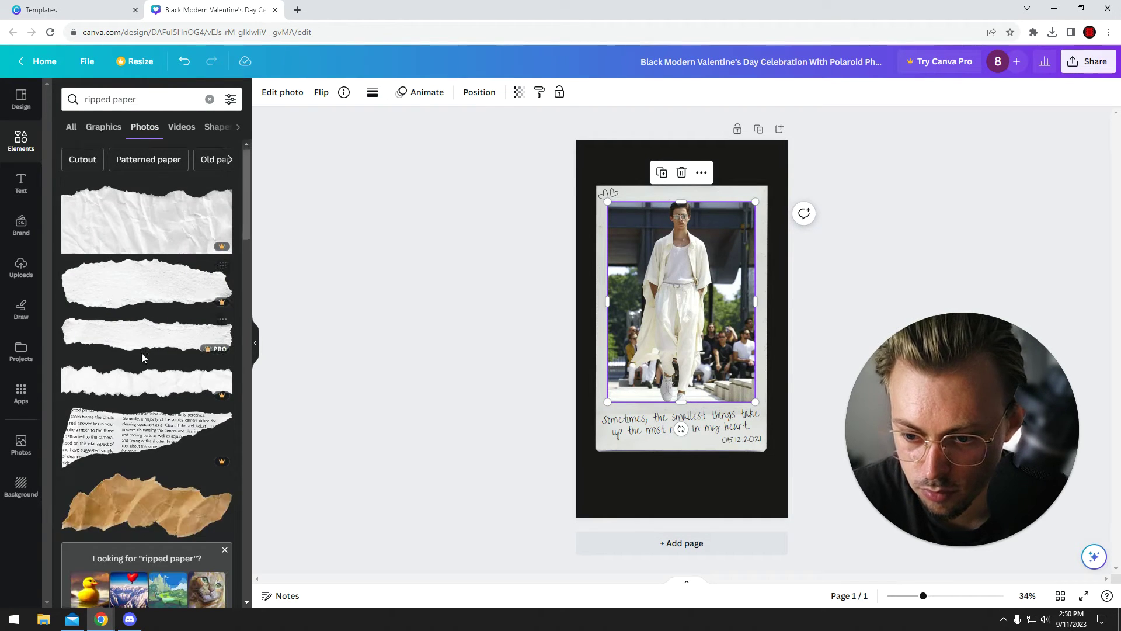
scroll(136, 330, down, 3)
scroll(136, 330, down, 5)
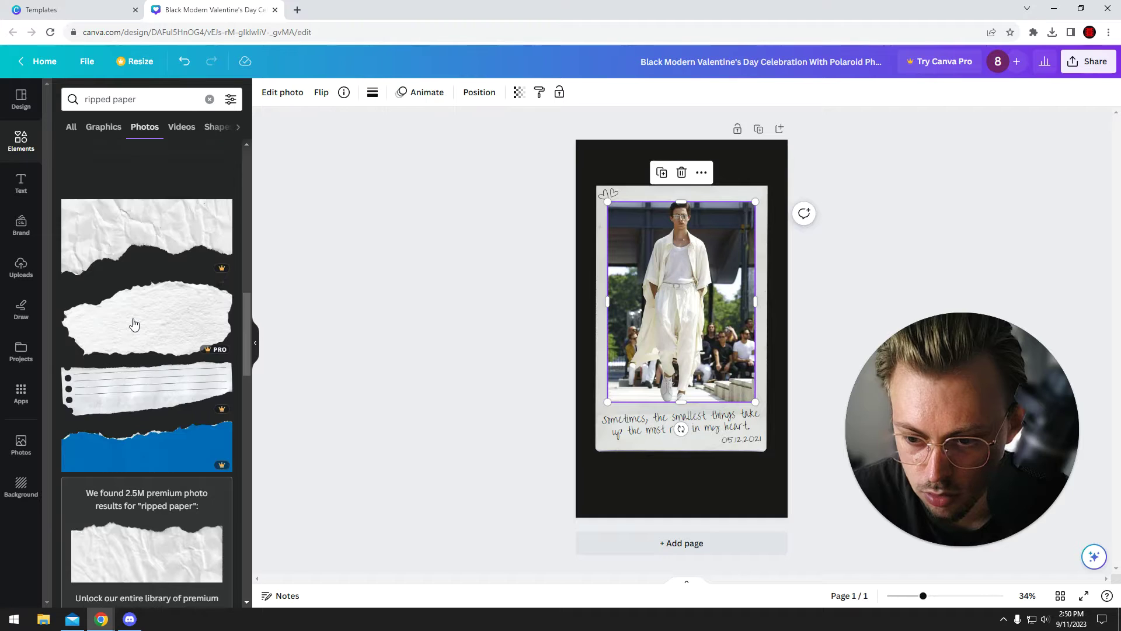
scroll(135, 326, down, 8)
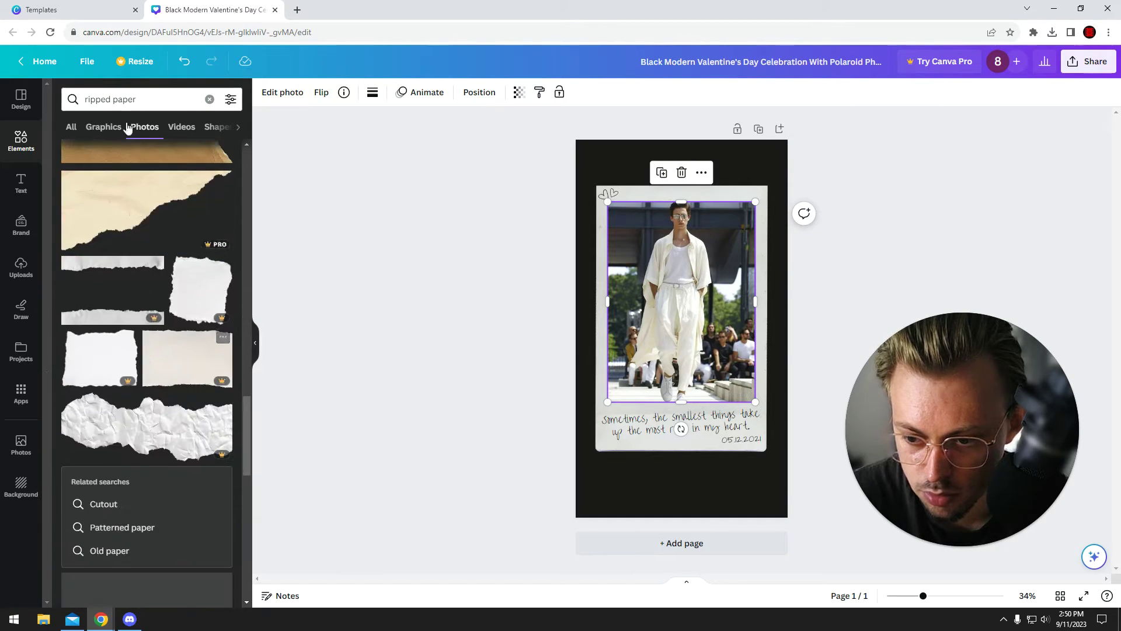
- Narrow the search to 'ripped' graphics and add a thin ripped-paper strip onto the photo
double_click(123, 100)
text(photo)
key(Return)
click(71, 128)
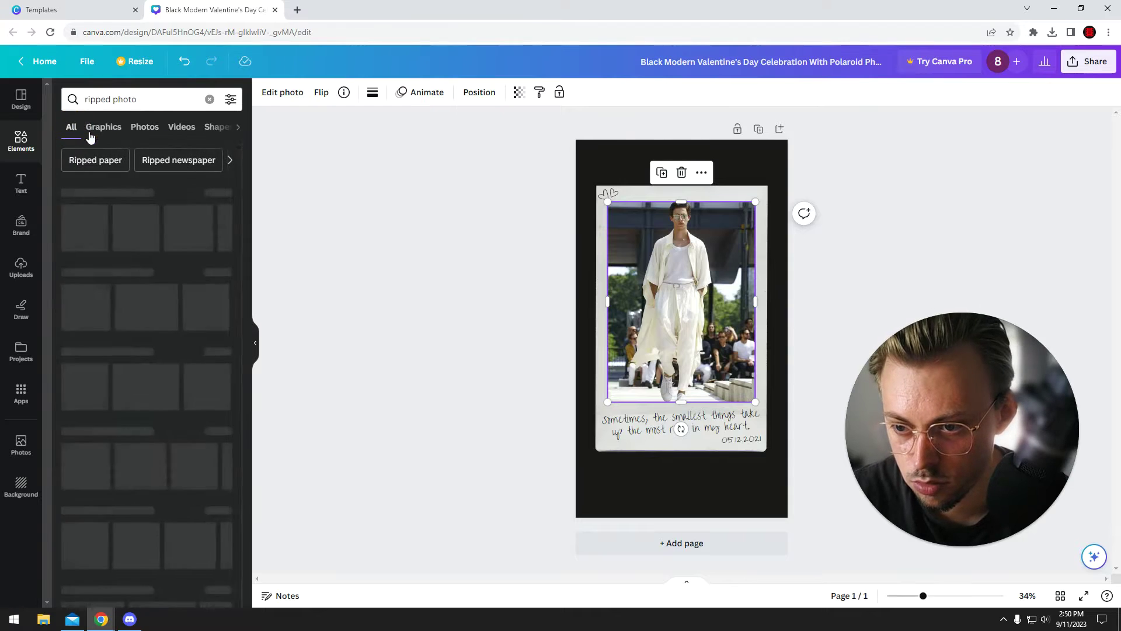
click(220, 193)
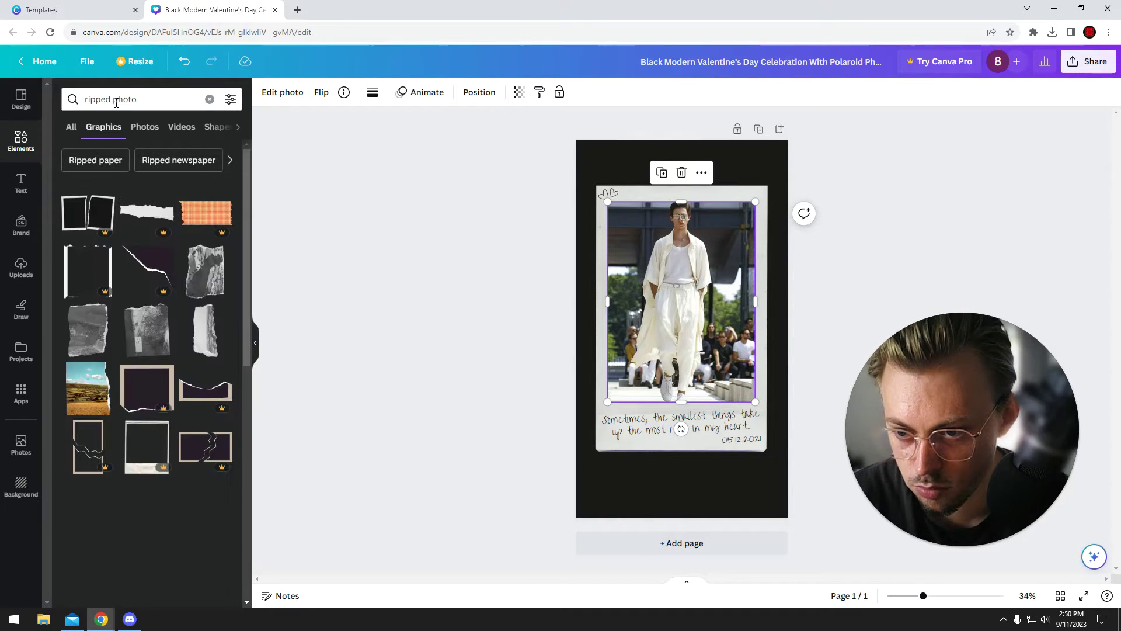
double_click(124, 100)
key(BackSpace)
key(Return)
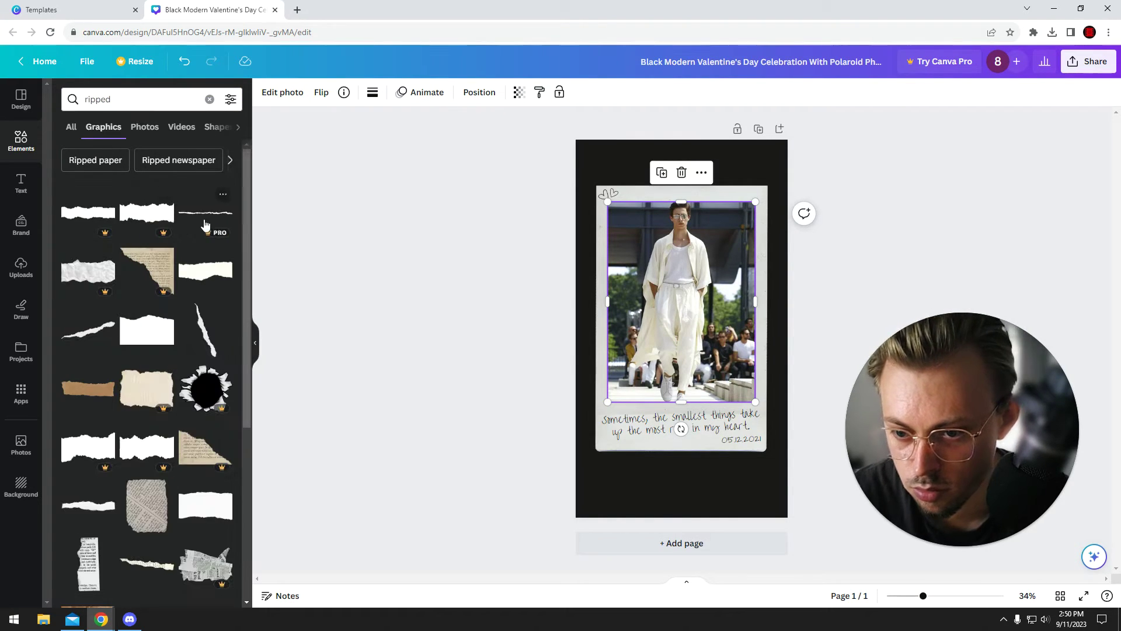
drag(578, 285, 662, 280)
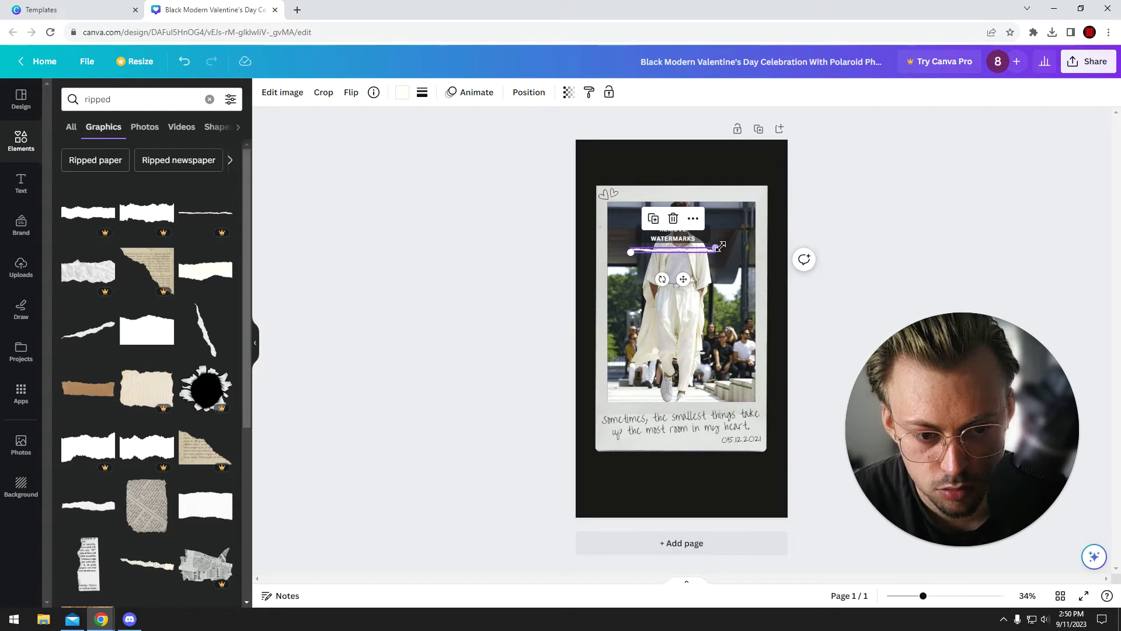
- Replace the thin strip with a vertical ripped-paper tear sized over the photo's right side
click(674, 218)
drag(205, 330, 677, 304)
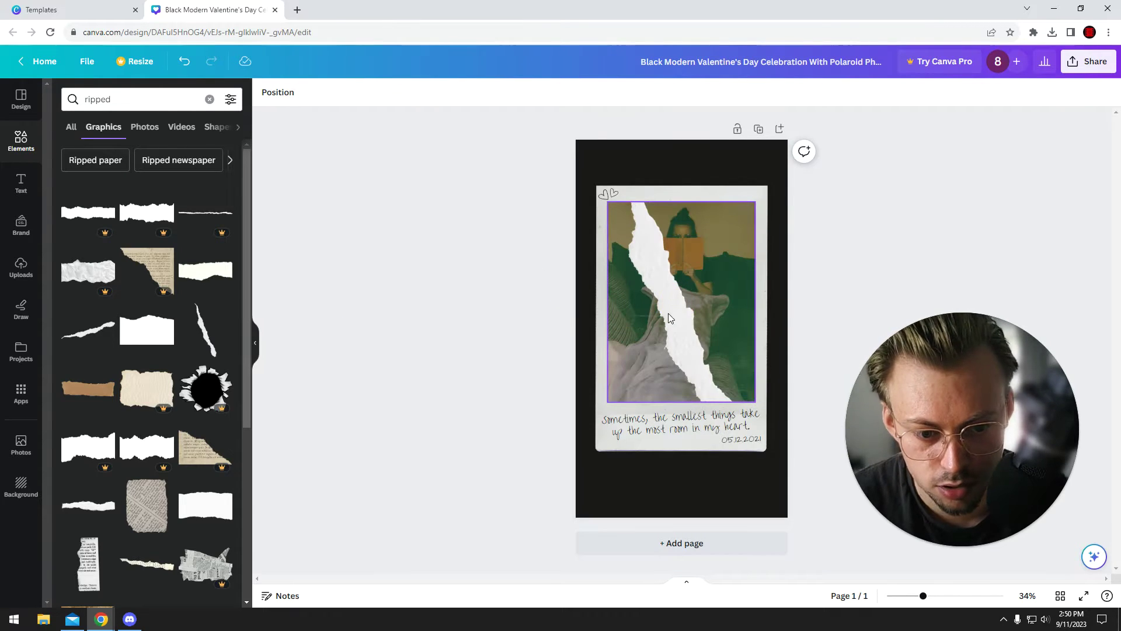
key(ctrl+z)
drag(660, 444, 763, 304)
drag(768, 350, 731, 286)
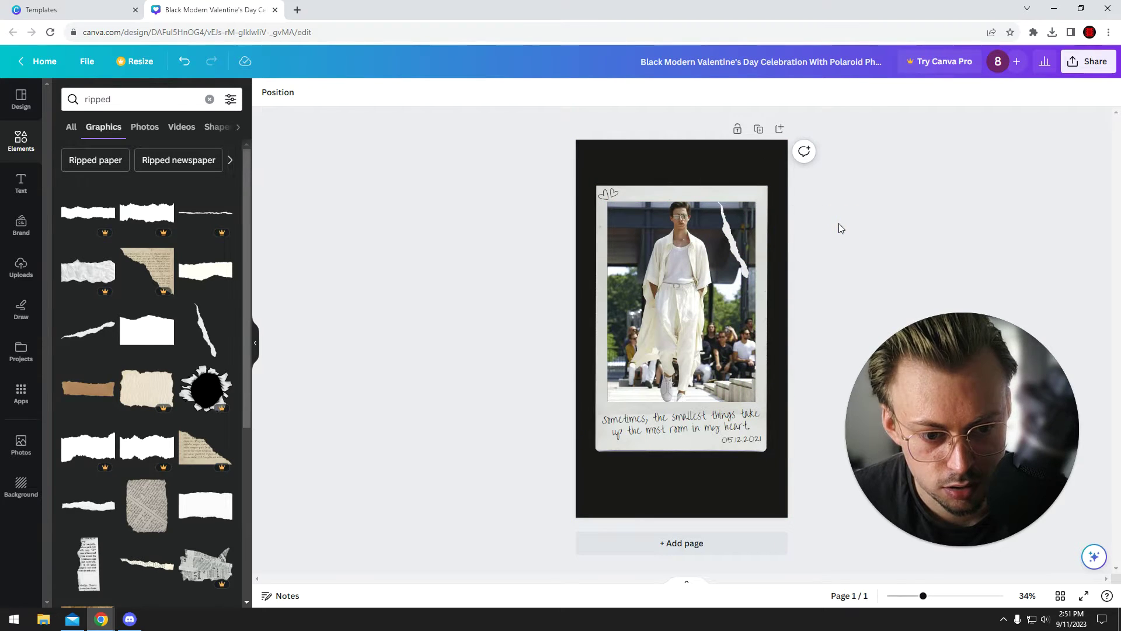
- Select the runway photo and bring up its editing options
scroll(96, 445, down, 3)
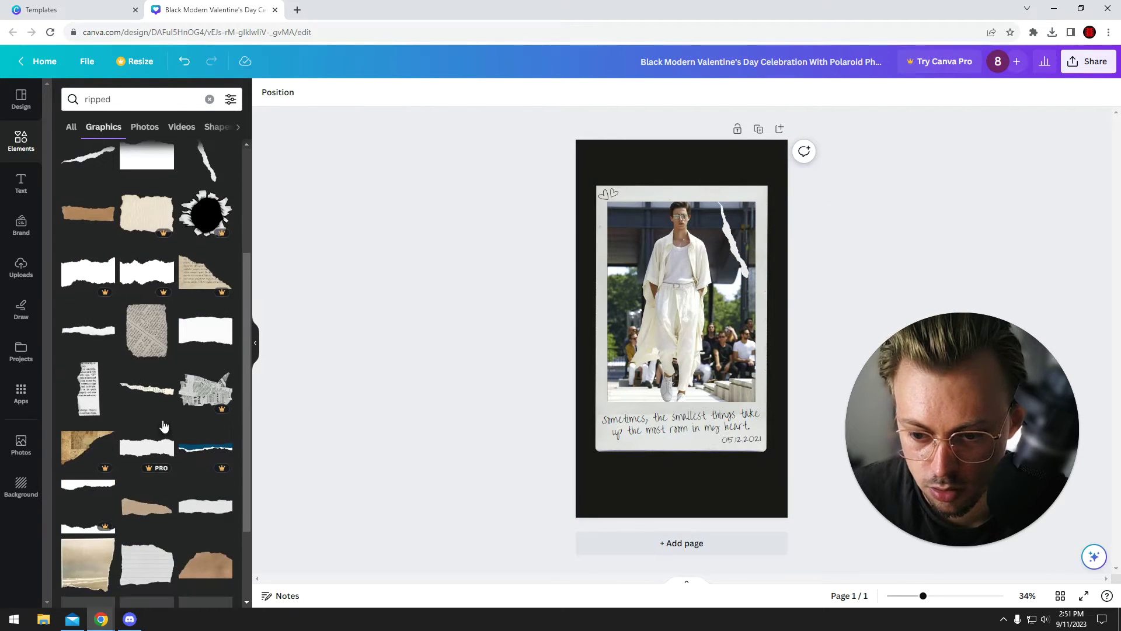
scroll(152, 417, down, 2)
click(612, 331)
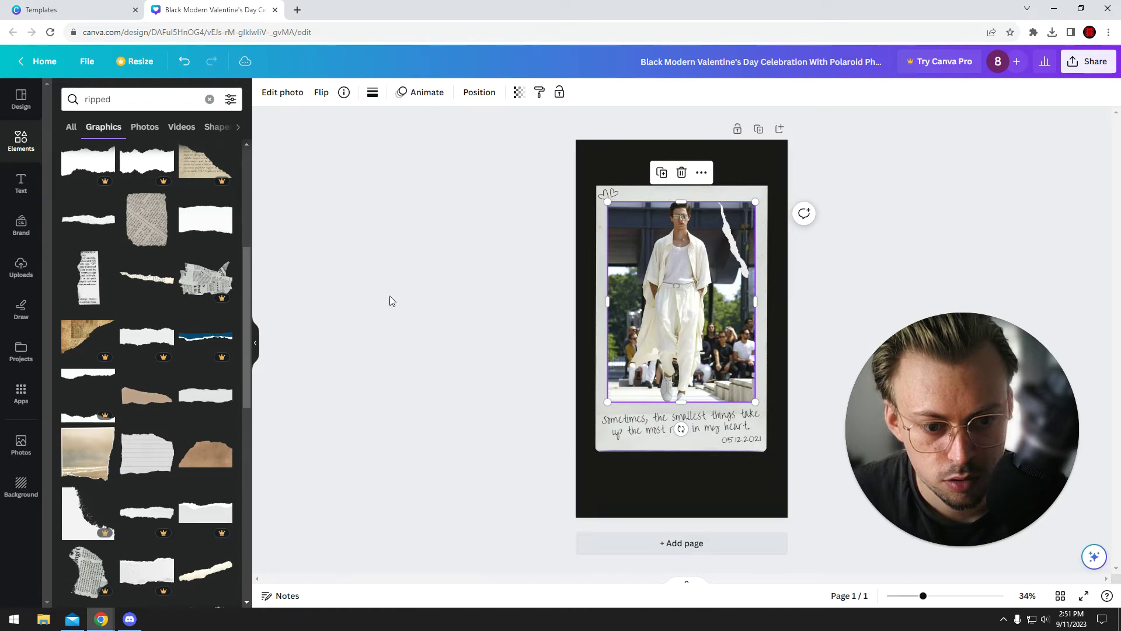
scroll(113, 384, down, 6)
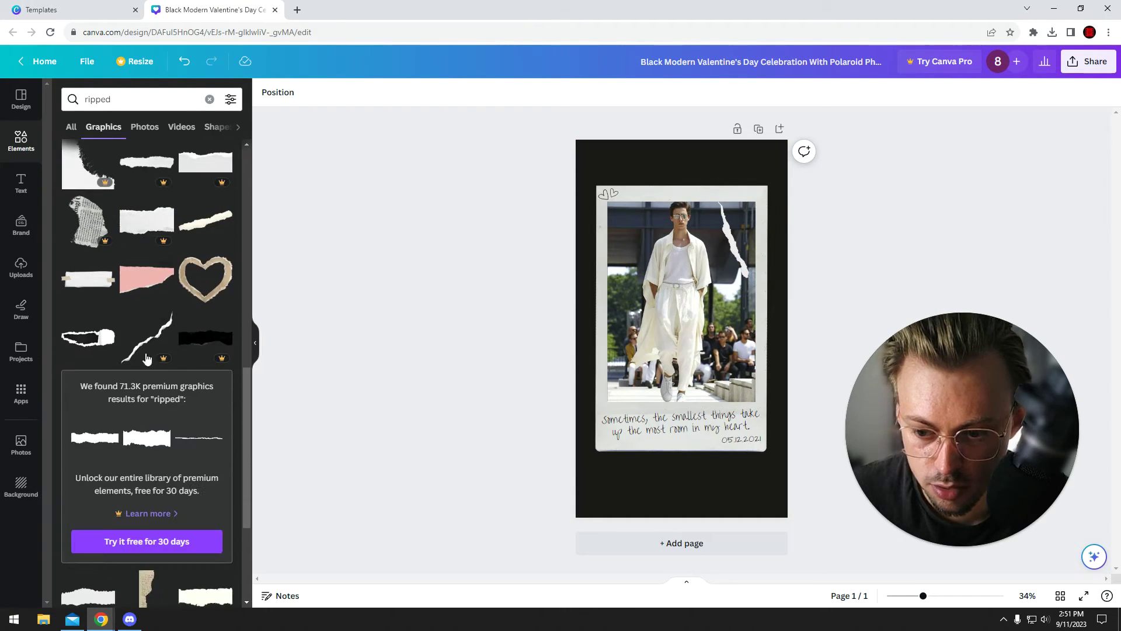
click(667, 277)
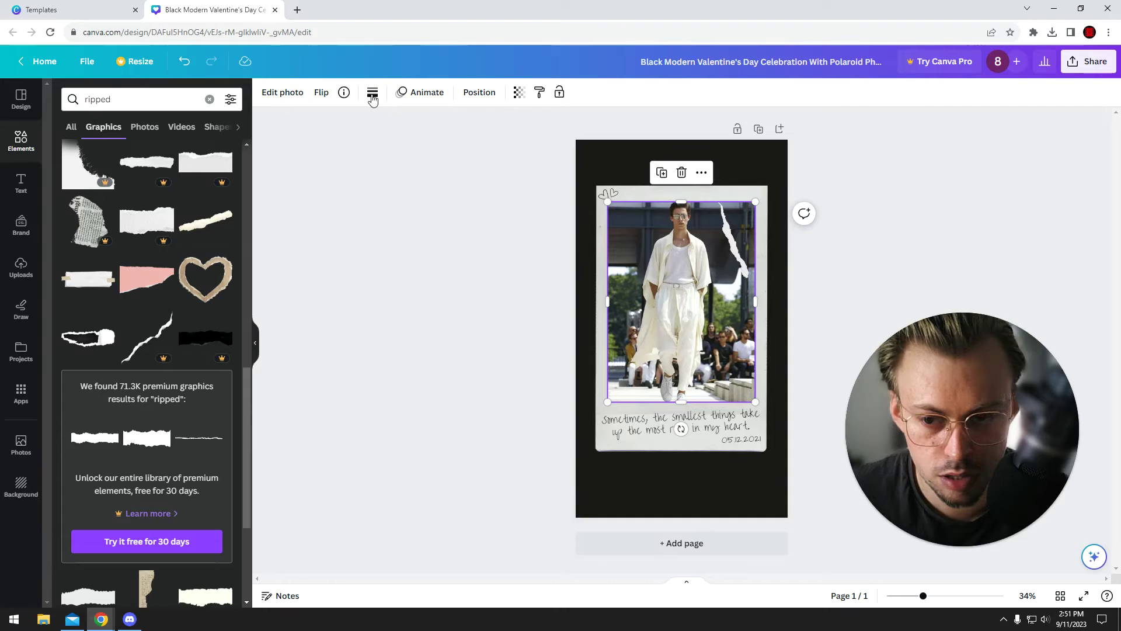
click(288, 97)
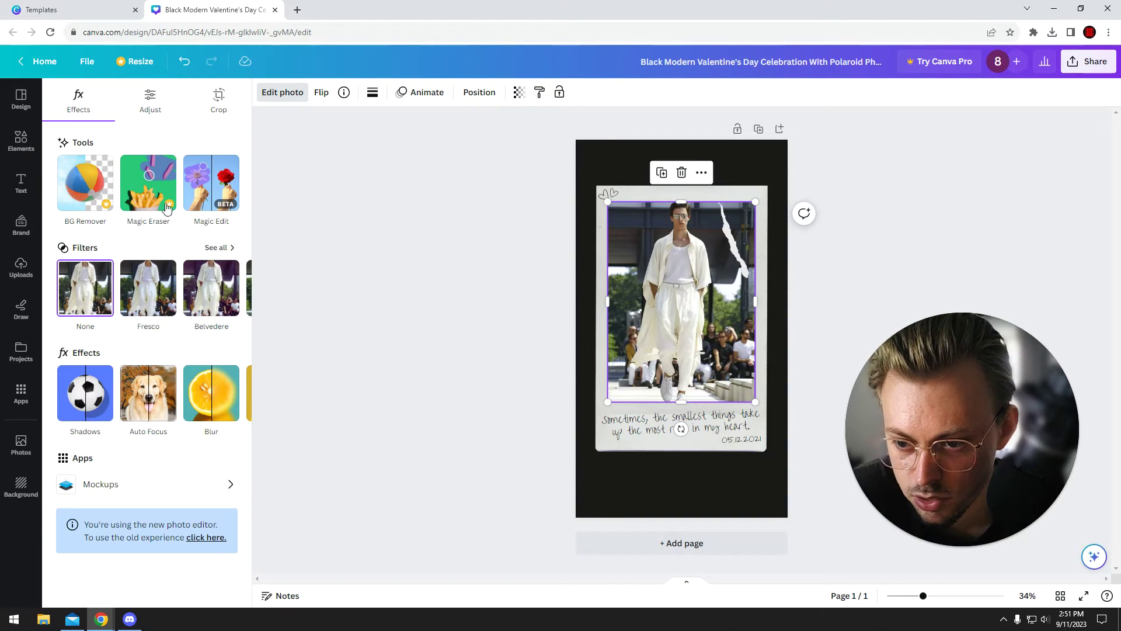
- Try Vinto, Fade, Antiq and Dream, then apply Nostalg to the photo at reduced intensity
click(150, 97)
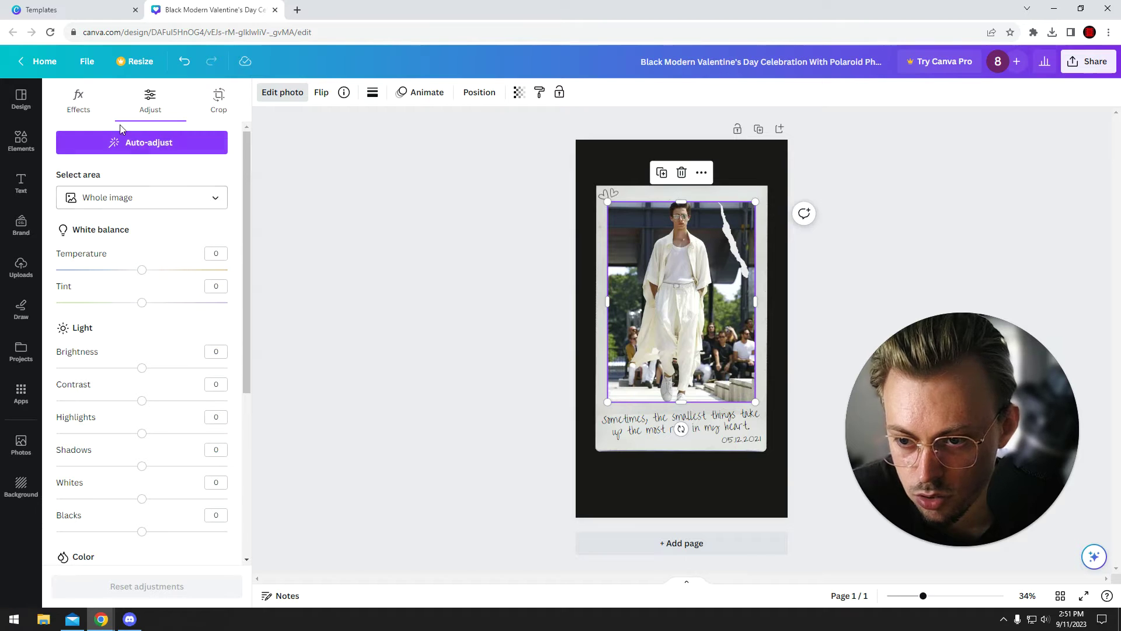
click(81, 102)
click(215, 247)
scroll(150, 351, down, 6)
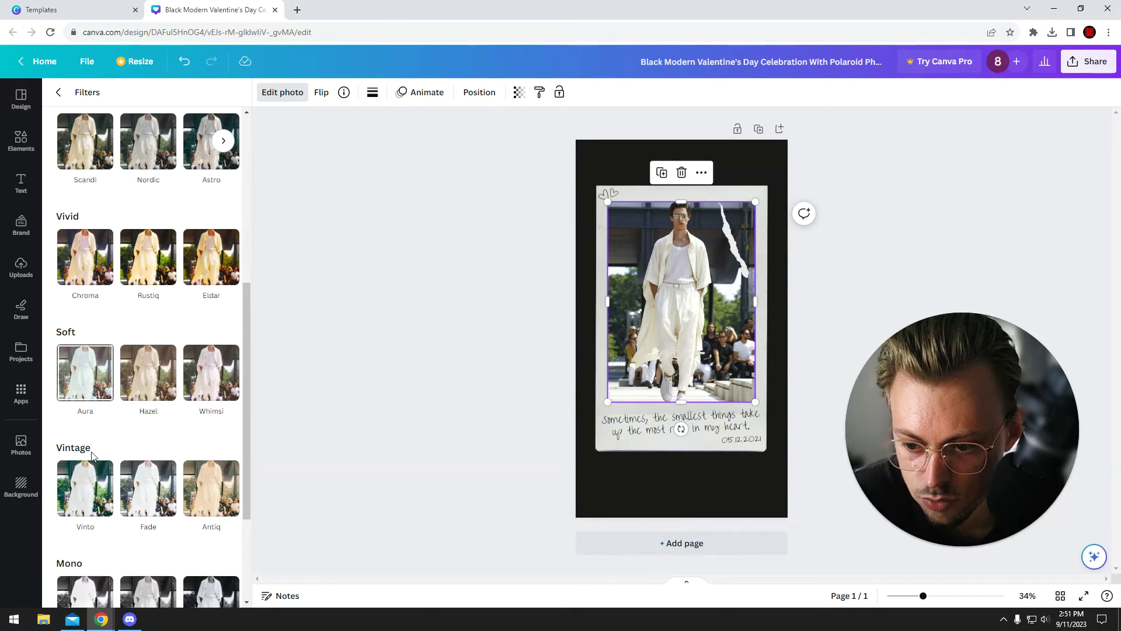
click(108, 491)
click(158, 485)
click(199, 488)
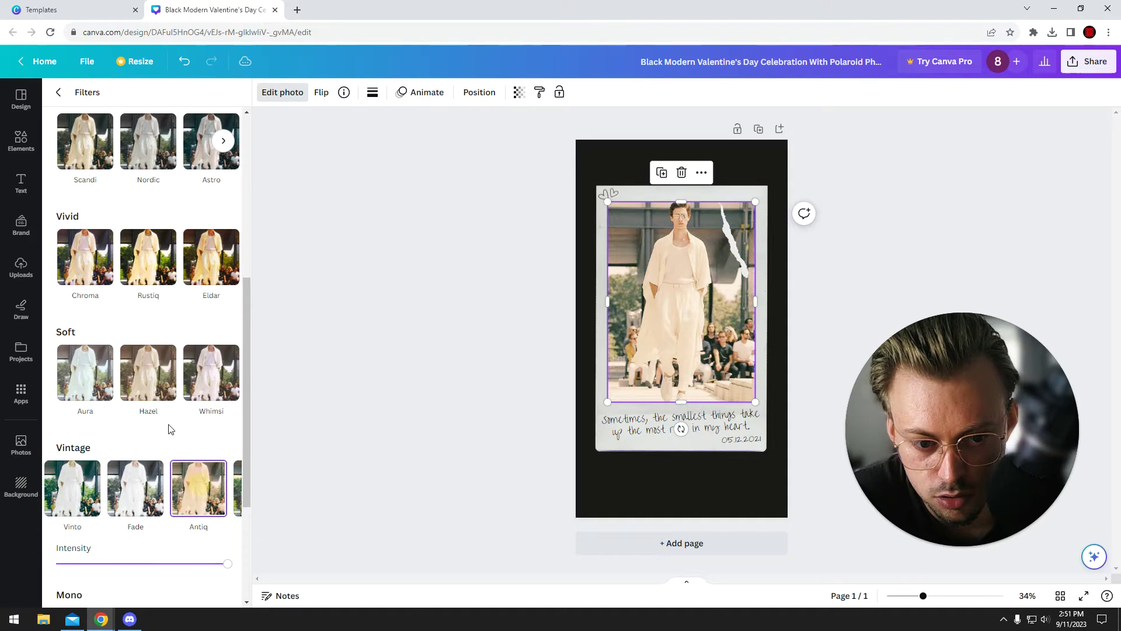
scroll(164, 409, down, 3)
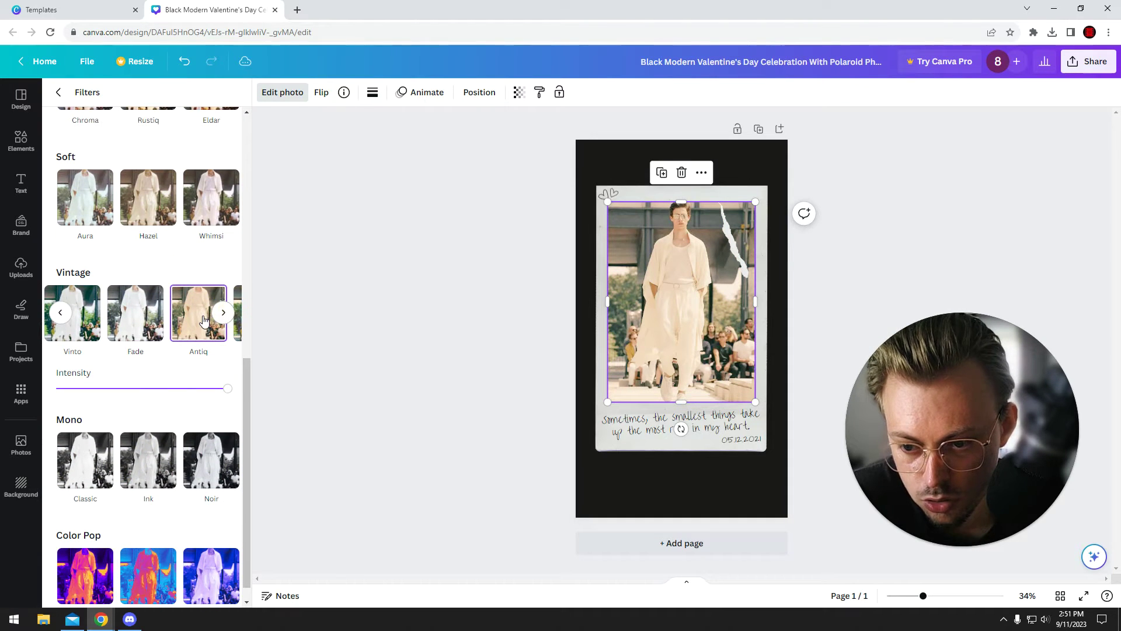
click(224, 316)
click(163, 314)
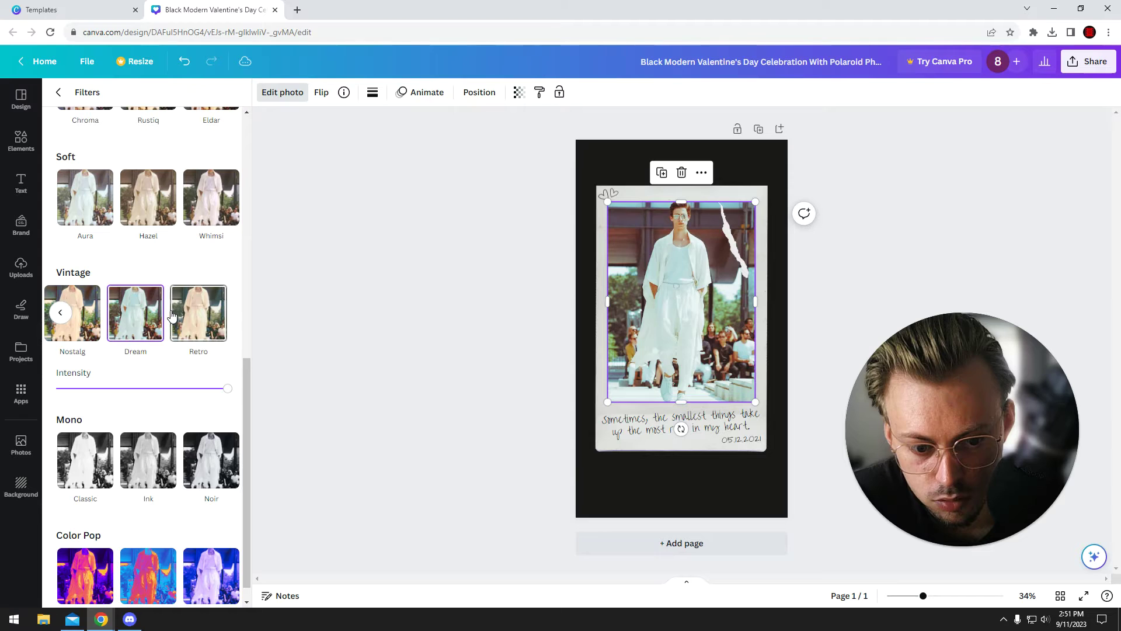
click(87, 318)
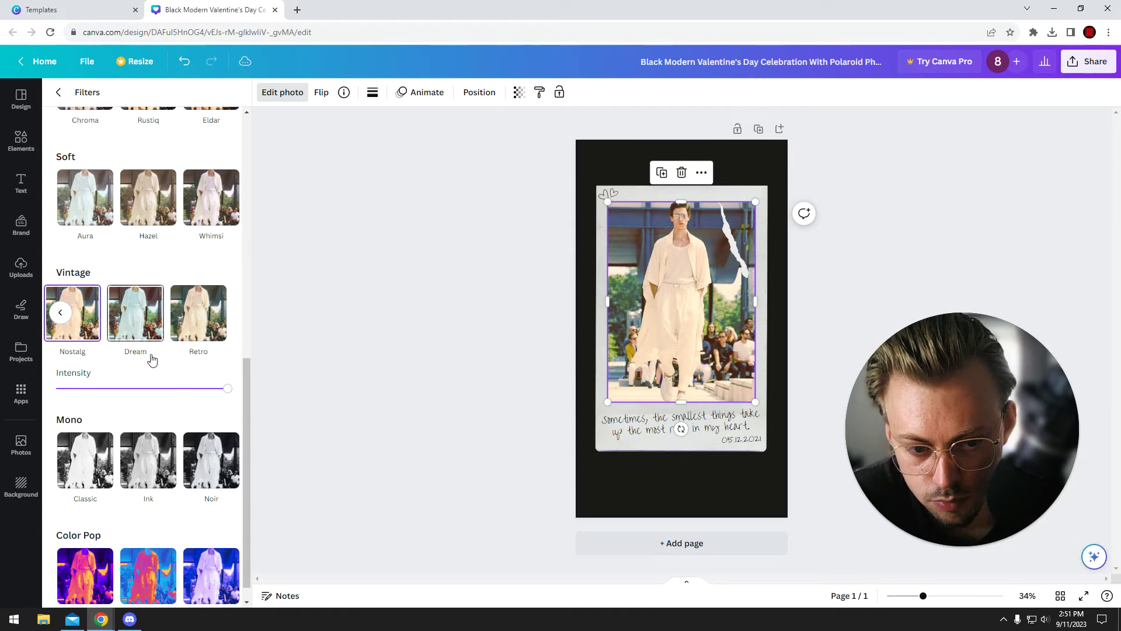
click(147, 389)
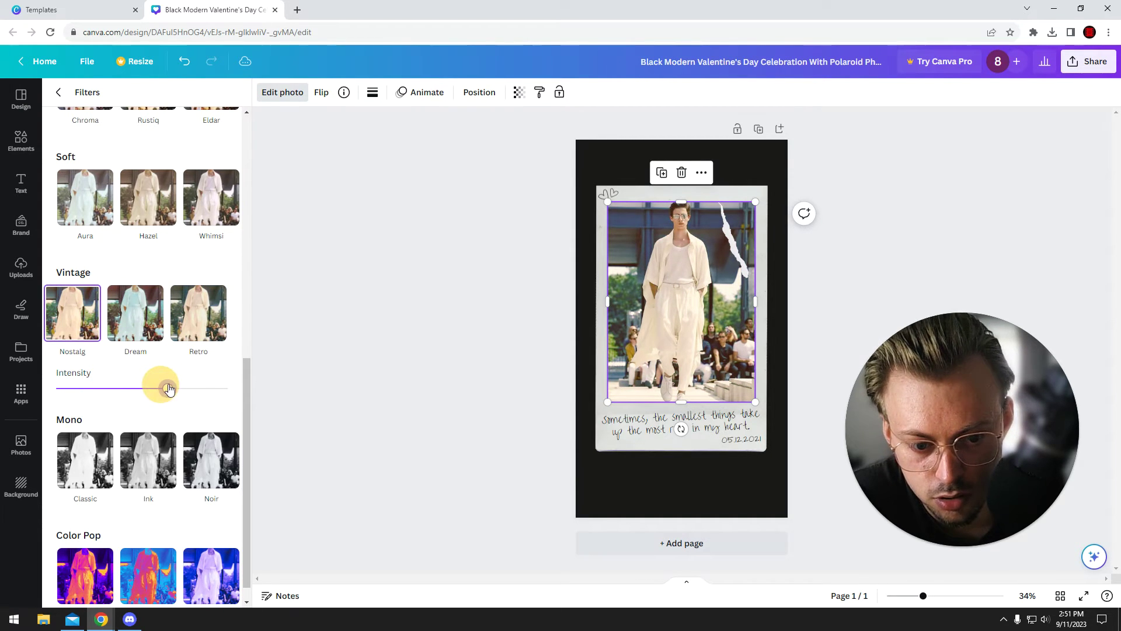
click(376, 293)
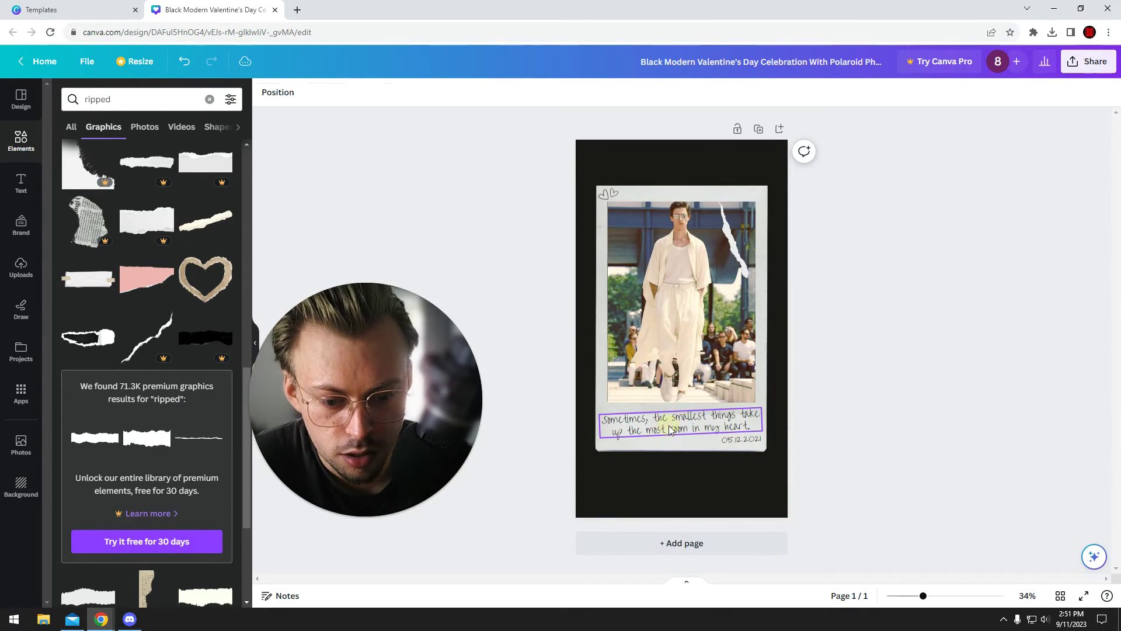
- Inspect the caption text and the small heart doodle's image options
double_click(701, 421)
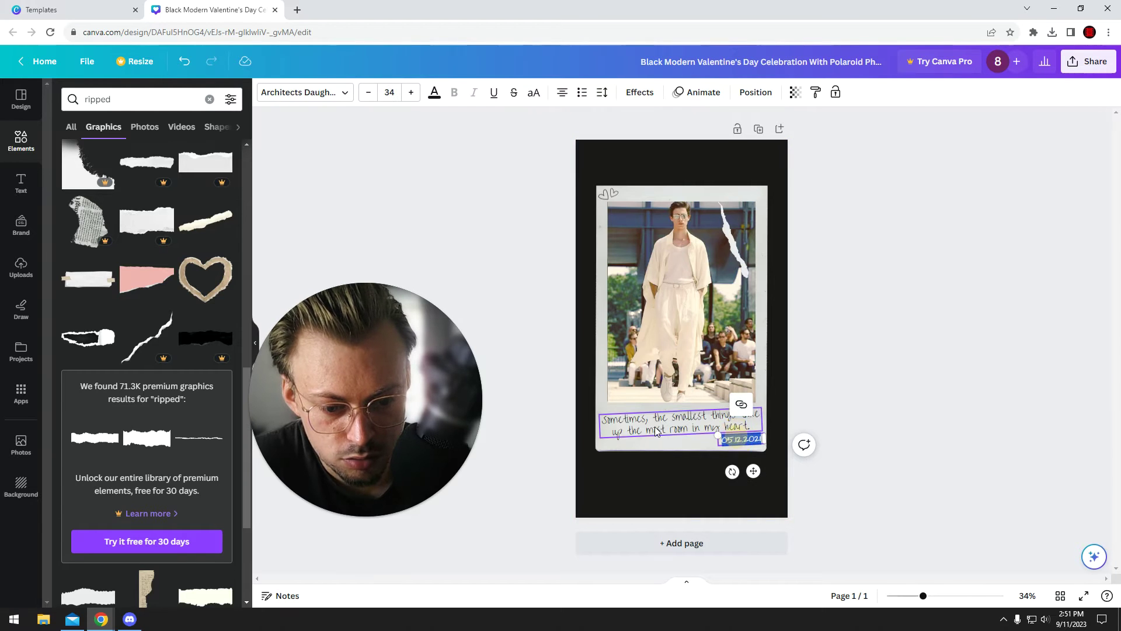
click(604, 193)
click(604, 192)
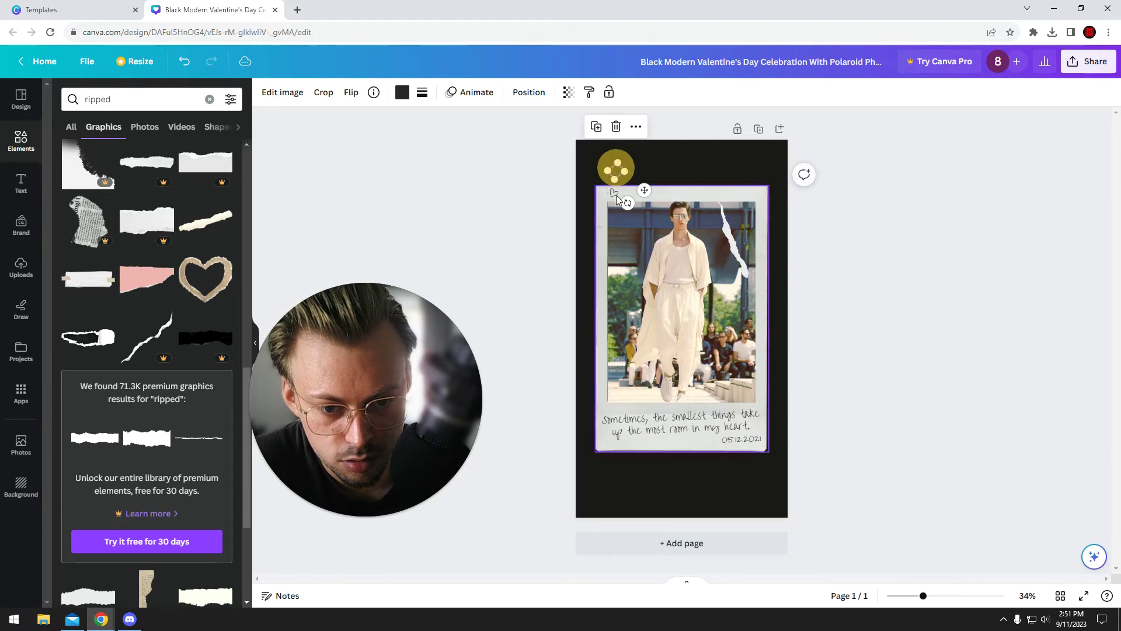
click(962, 181)
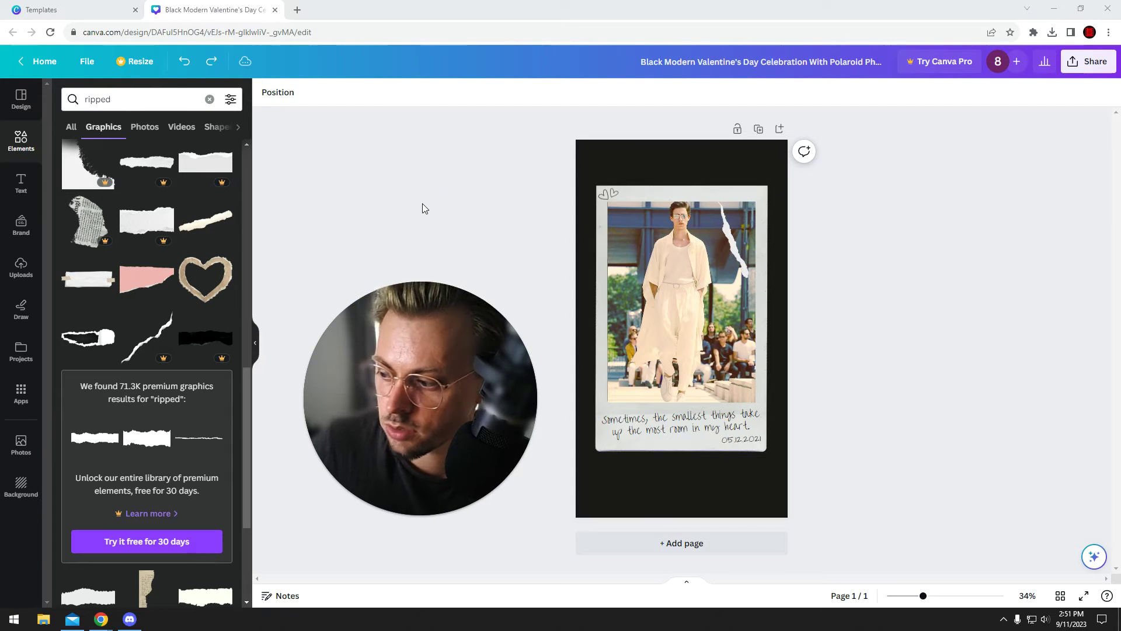
- Close the polaroid design editor without saving, confirming Leave
click(41, 10)
key(alt+F4)
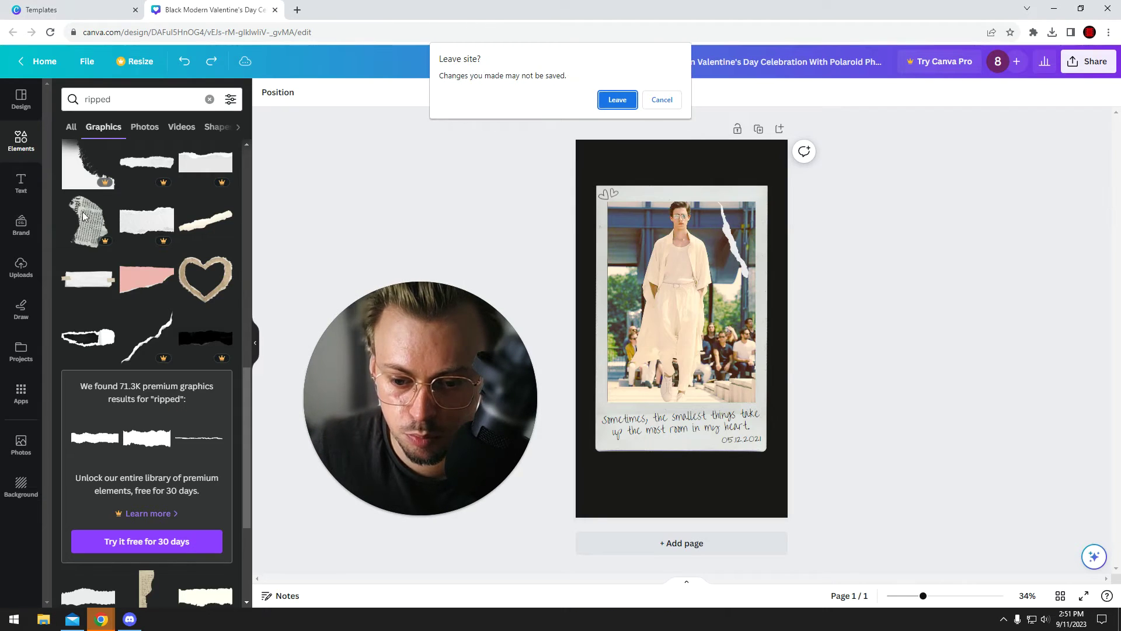
click(618, 99)
- Browse the polaroid templates, then open the blank 3000 × 3000 px untitled design from home
click(128, 201)
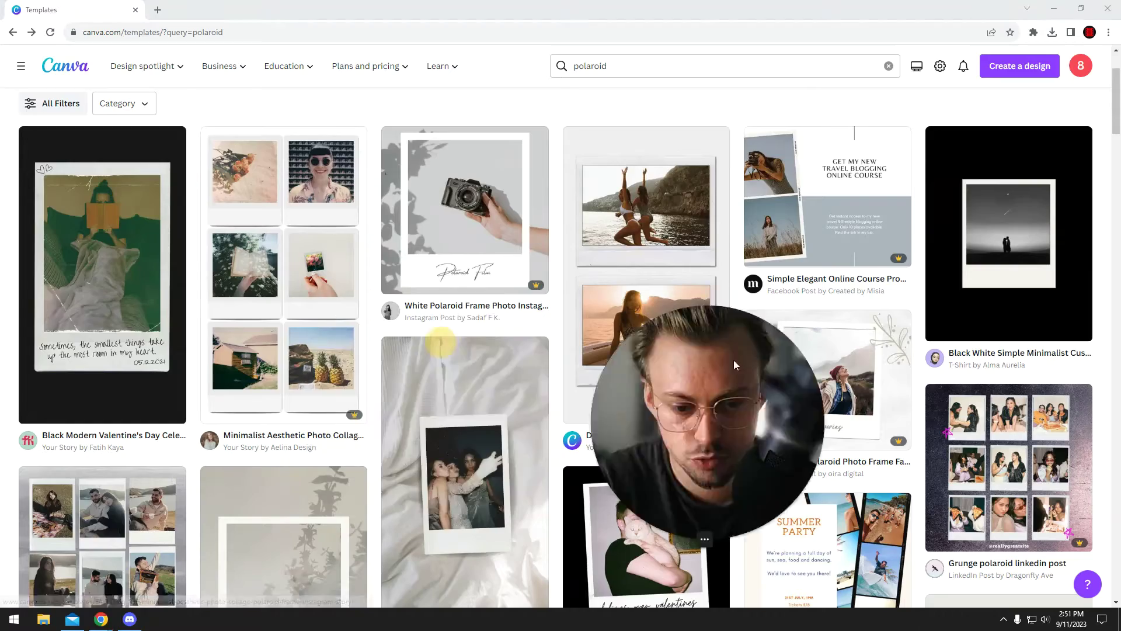
scroll(549, 301, down, 10)
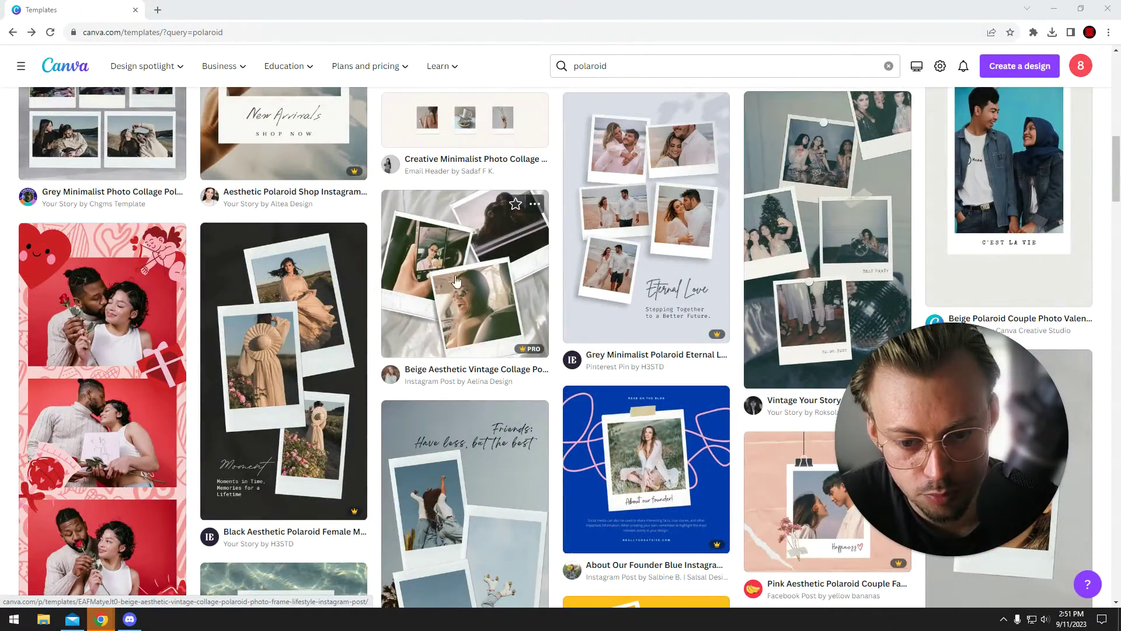
scroll(423, 260, down, 20)
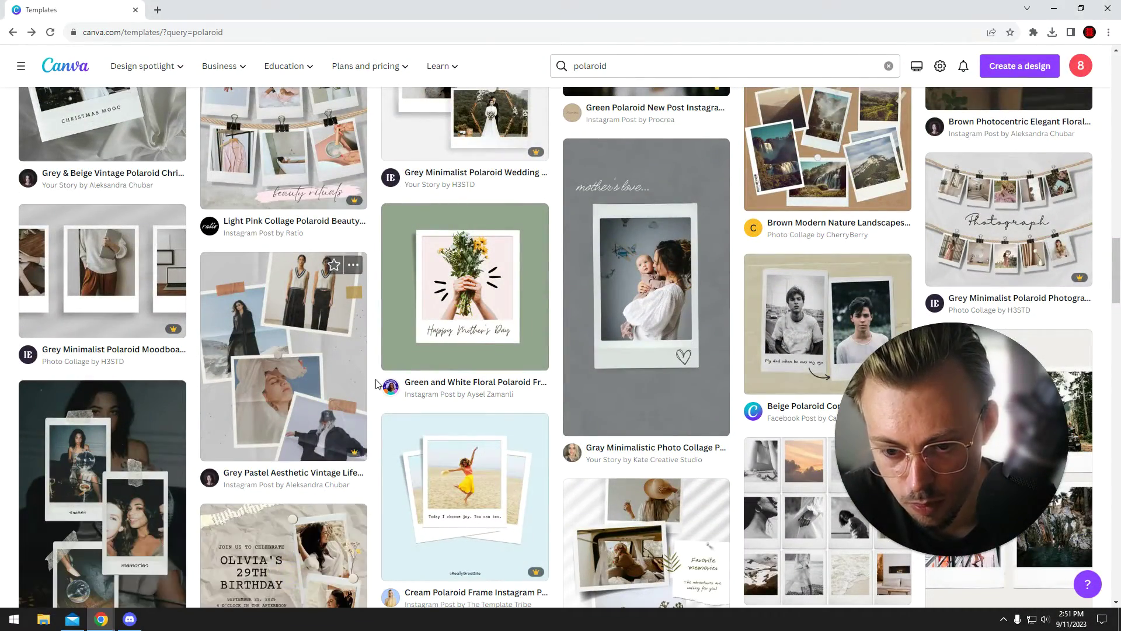
scroll(374, 385, down, 15)
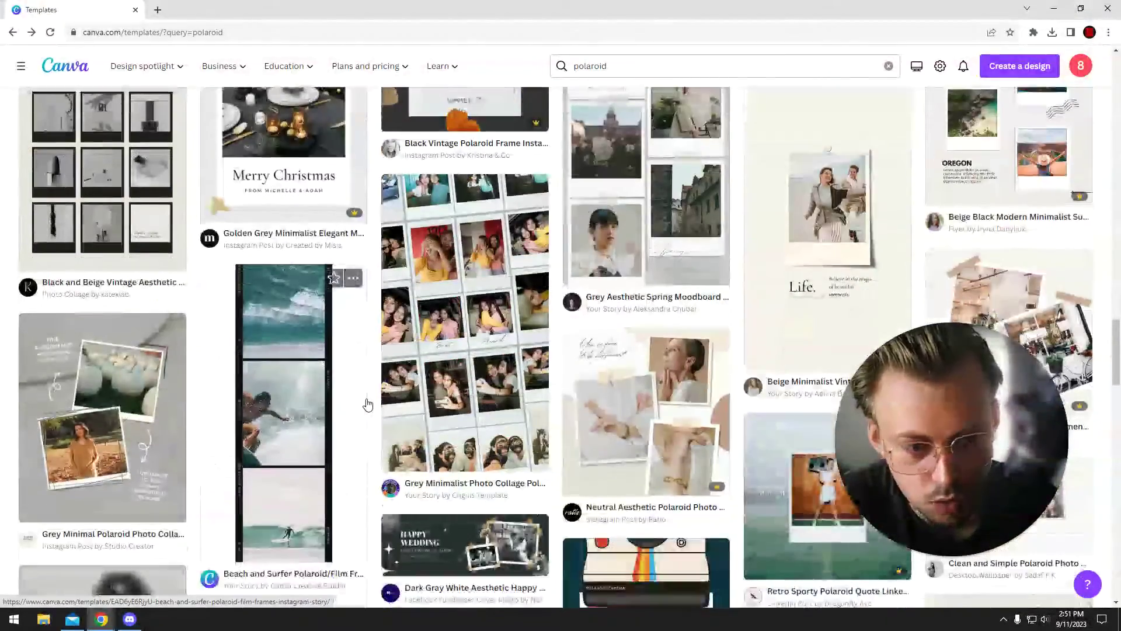
scroll(367, 403, down, 14)
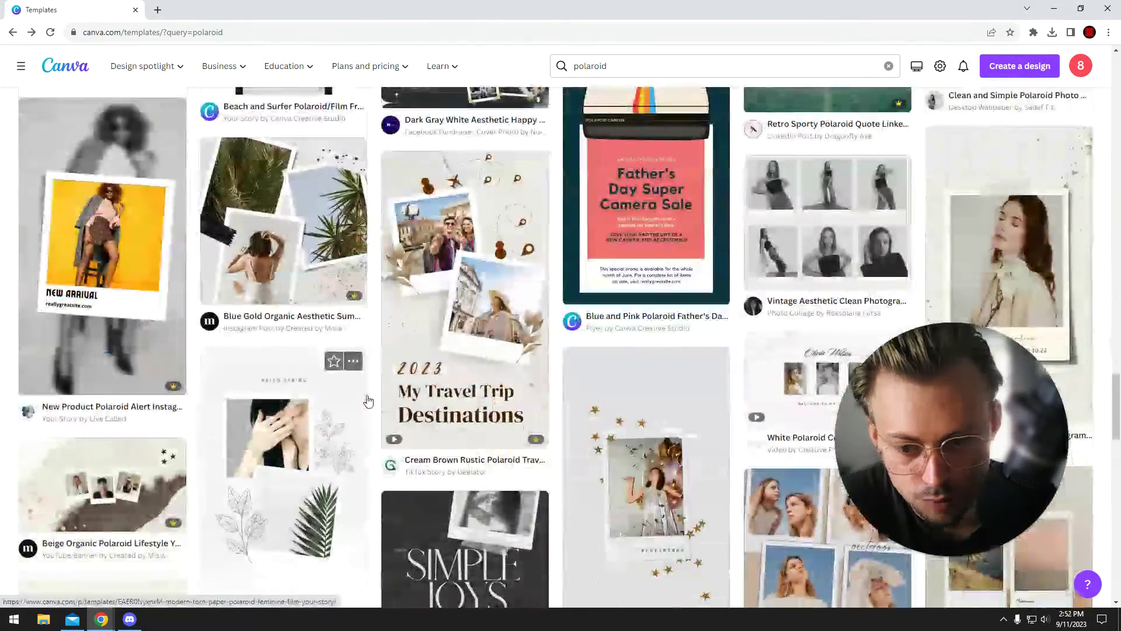
scroll(237, 365, down, 7)
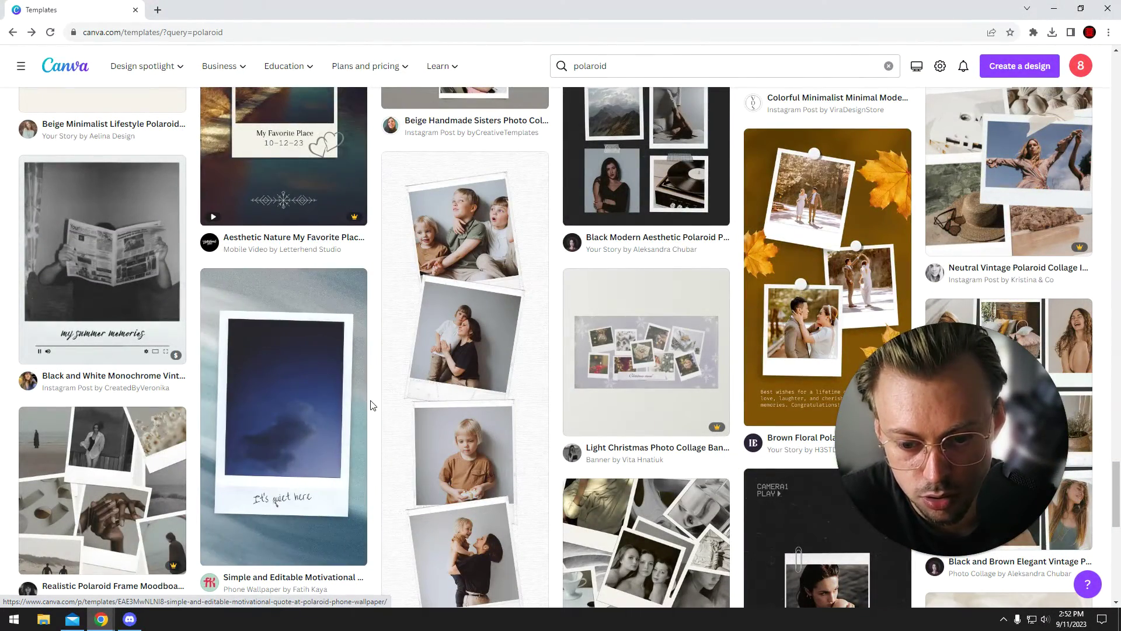
scroll(372, 405, down, 7)
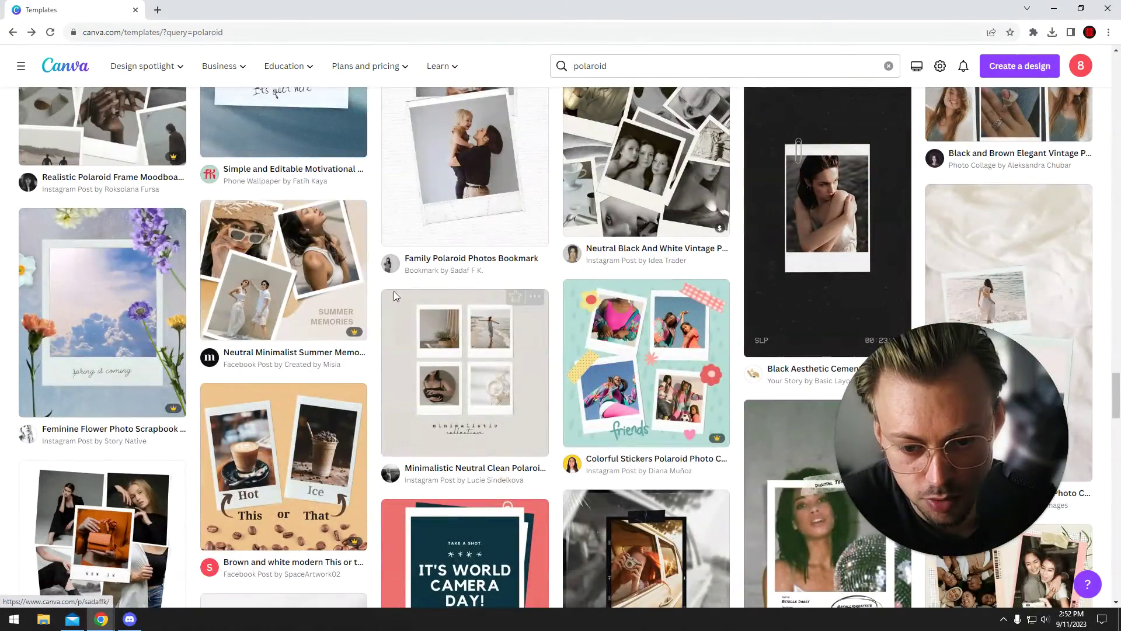
scroll(378, 337, down, 4)
scroll(378, 337, down, 9)
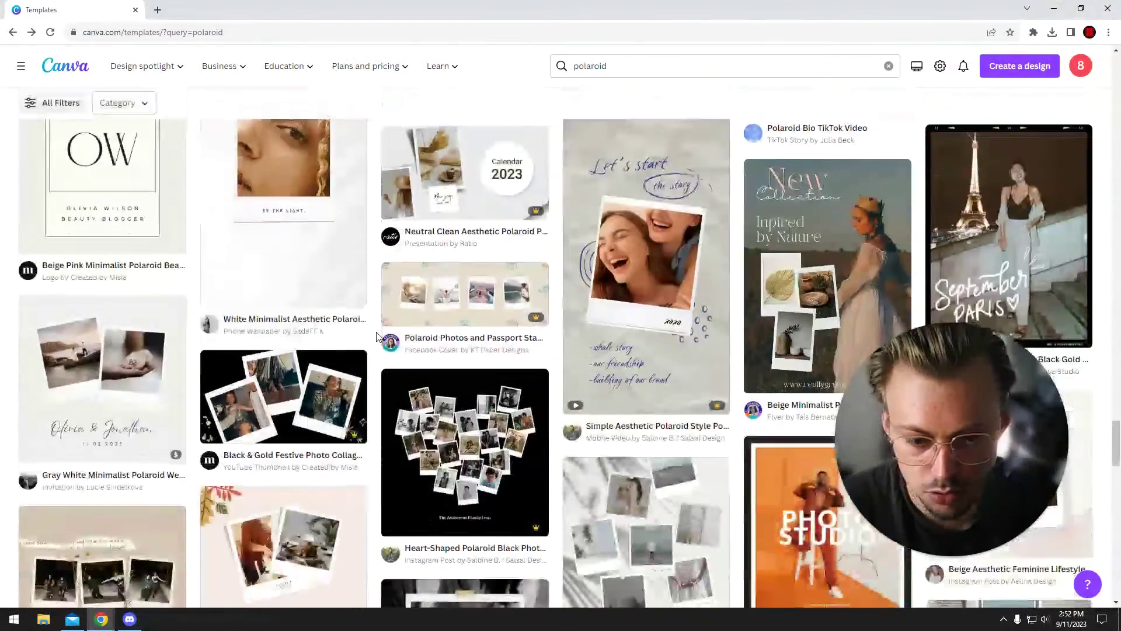
scroll(378, 337, up, 15)
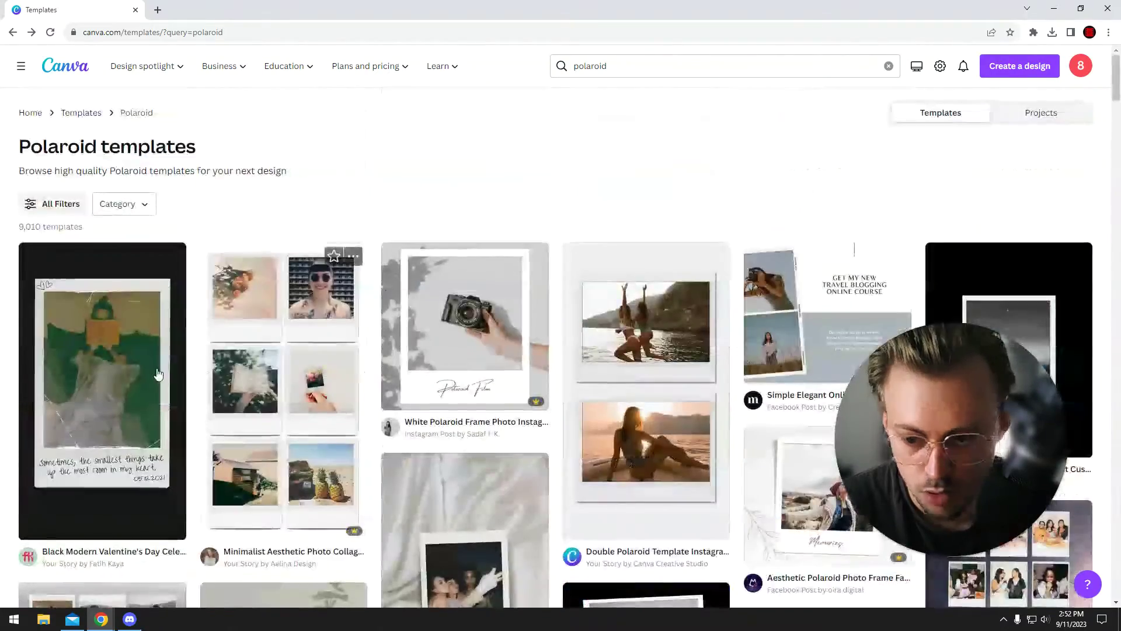
click(70, 73)
click(236, 488)
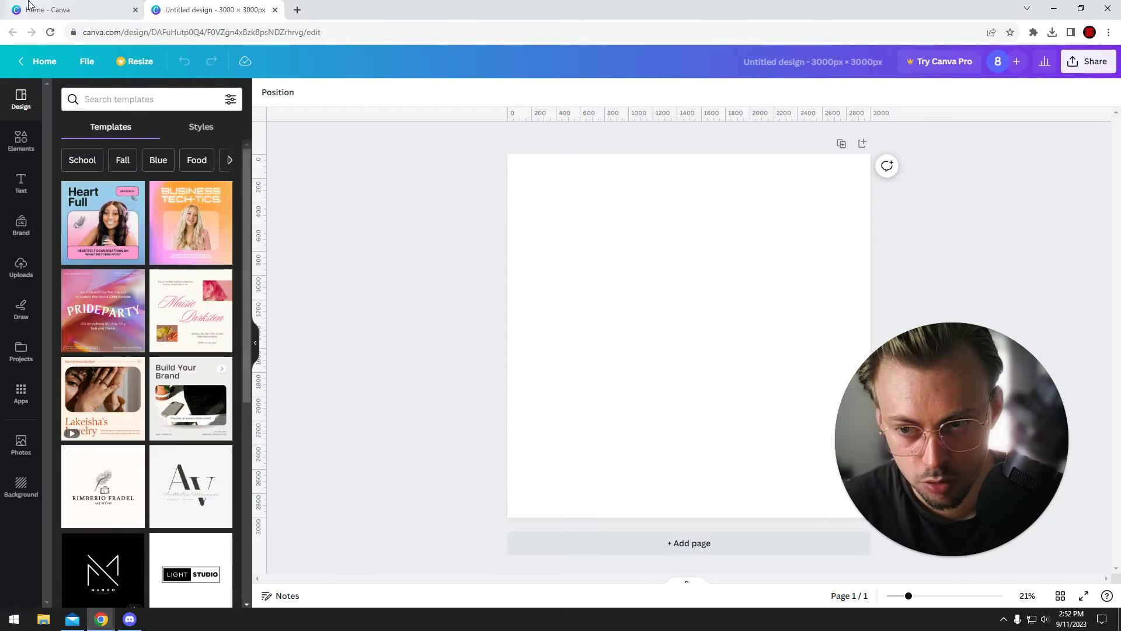
- Revisit the Polaroid template results, then return to the blank design with Uploads showing
key(ctrl+Page_Up)
key(alt+Left)
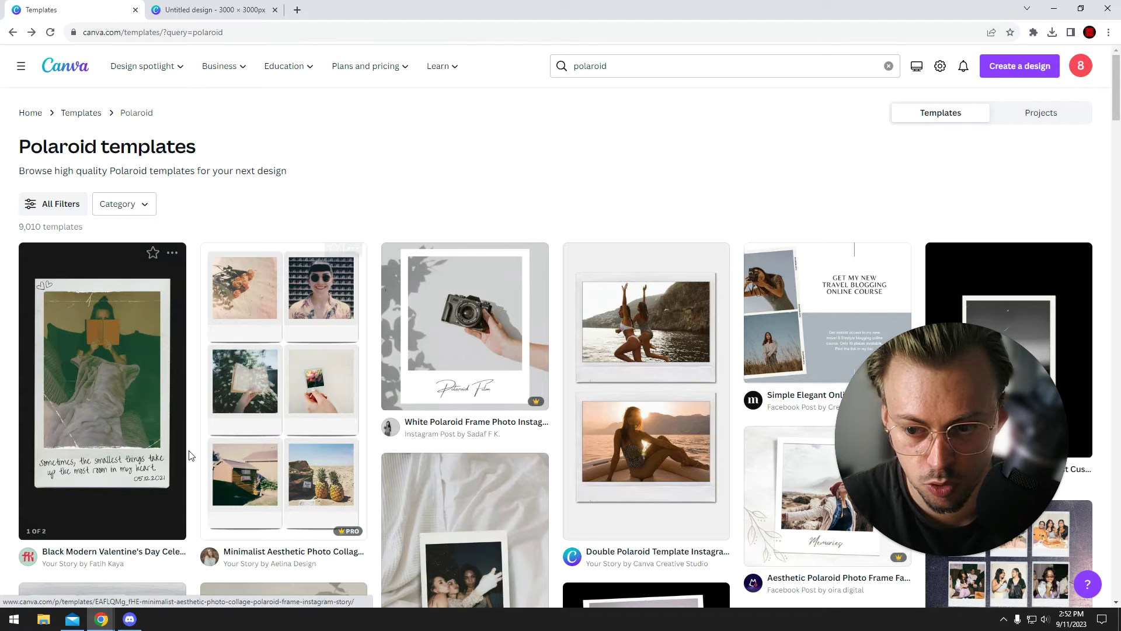
scroll(522, 342, down, 3)
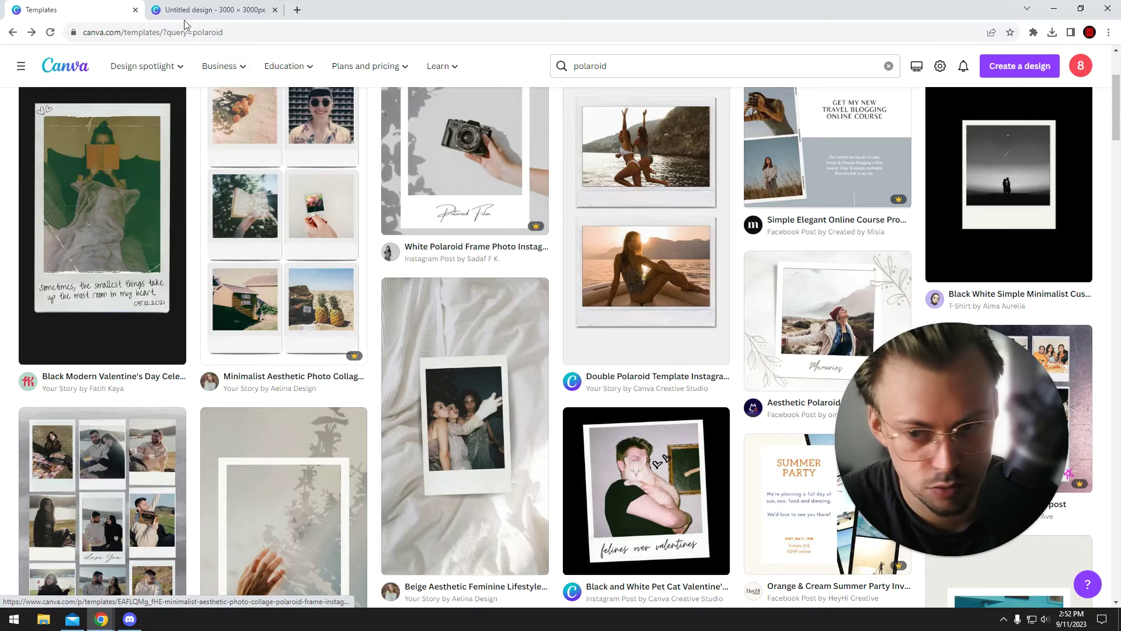
click(234, 10)
click(21, 269)
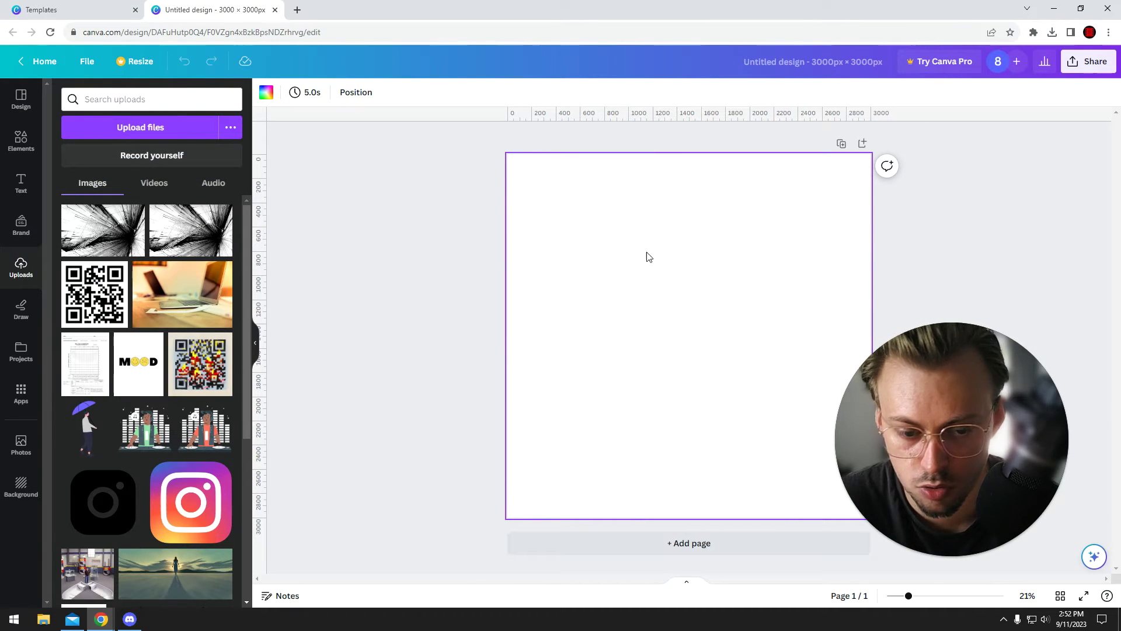
- Fill the square page with the uploaded salt-flat photo of the woman
mouse_move(101, 230)
mouse_down()
mouse_move(415, 245)
mouse_move(591, 233)
mouse_move(542, 222)
mouse_move(140, 251)
mouse_up()
scroll(146, 351, down, 4)
mouse_move(175, 326)
mouse_down()
mouse_move(308, 320)
mouse_move(521, 256)
mouse_up()
click(583, 194)
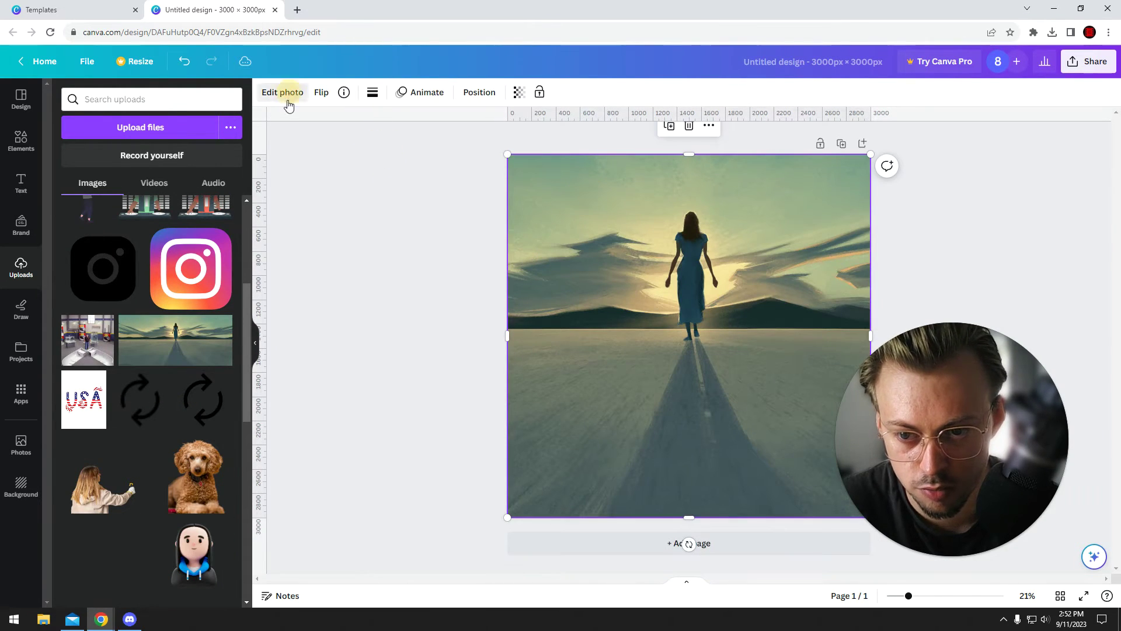
- Give the salt-flat photo the Vinto filter after trying Fade and Antiq
click(282, 93)
click(216, 247)
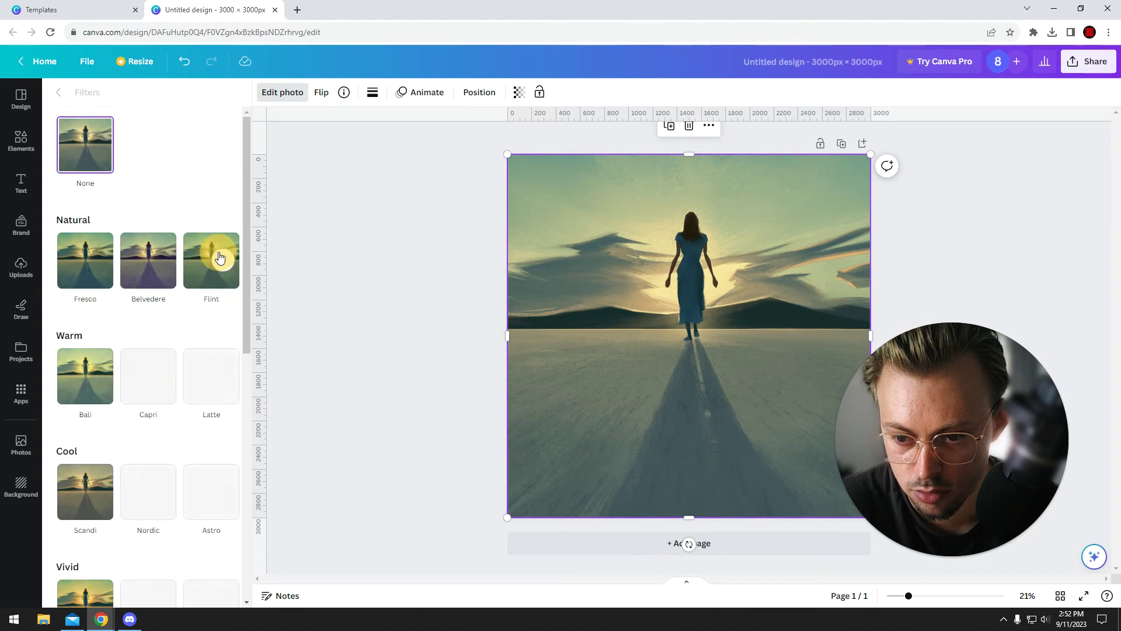
scroll(134, 350, down, 12)
click(134, 331)
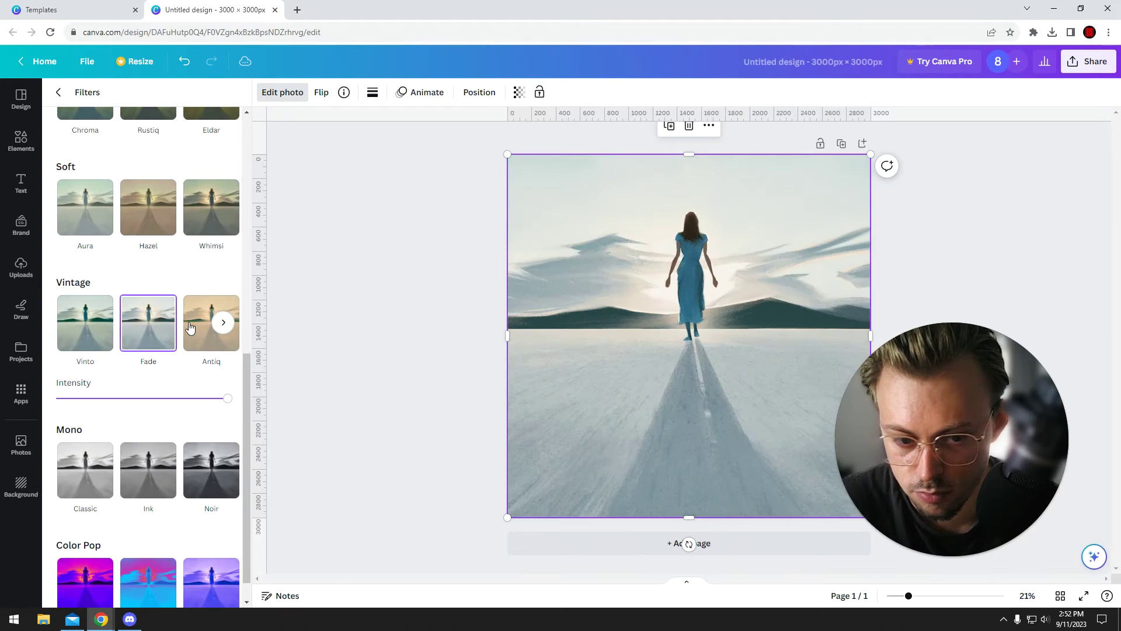
click(199, 331)
click(78, 332)
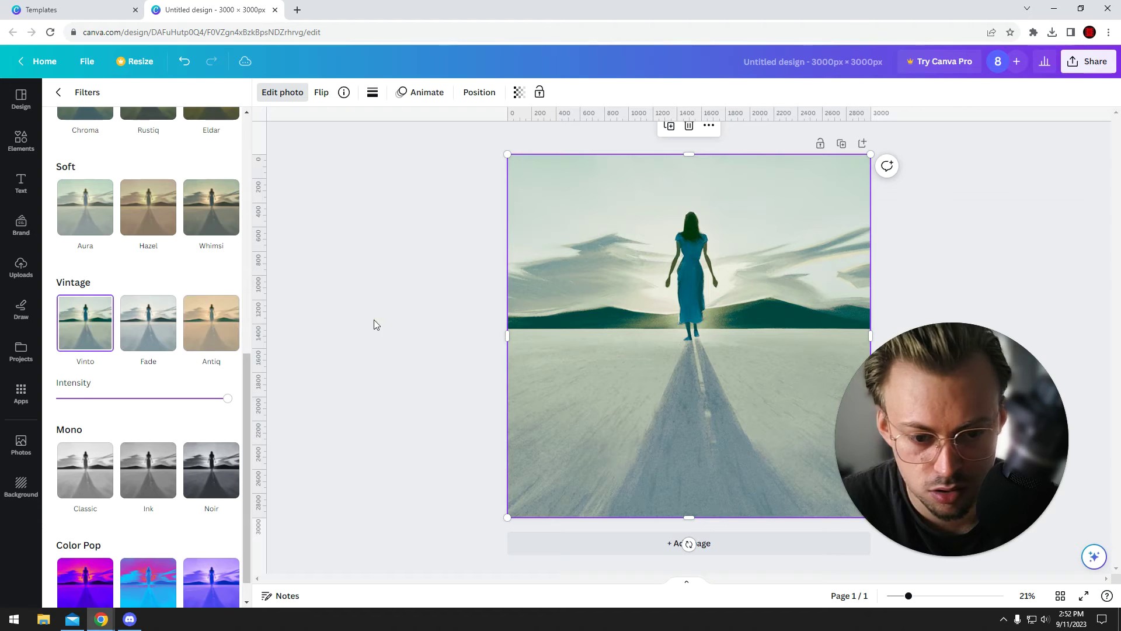
key(Escape)
click(375, 332)
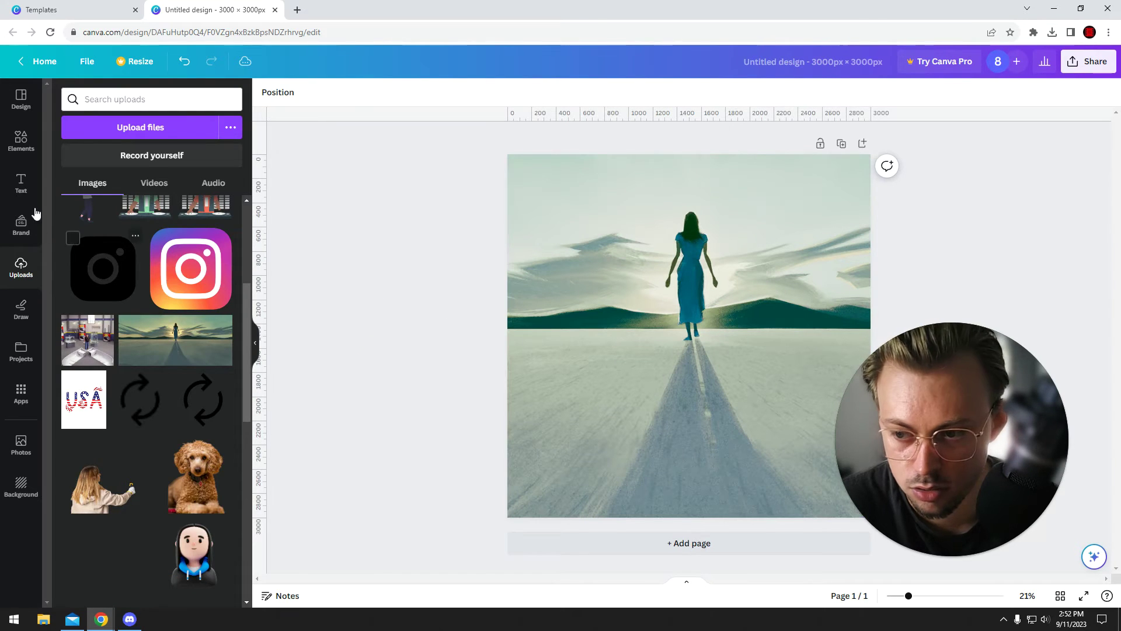
click(19, 135)
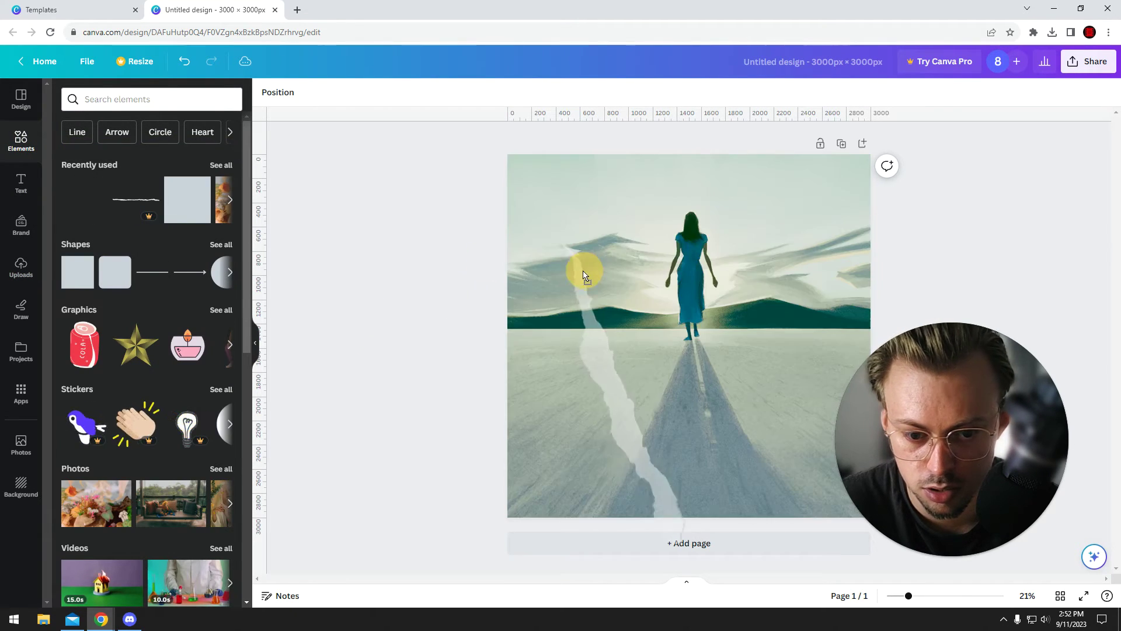
- Place a white ripped-paper tear at the photo's lower left and another across the lower right
drag(546, 256, 536, 239)
drag(546, 305, 570, 391)
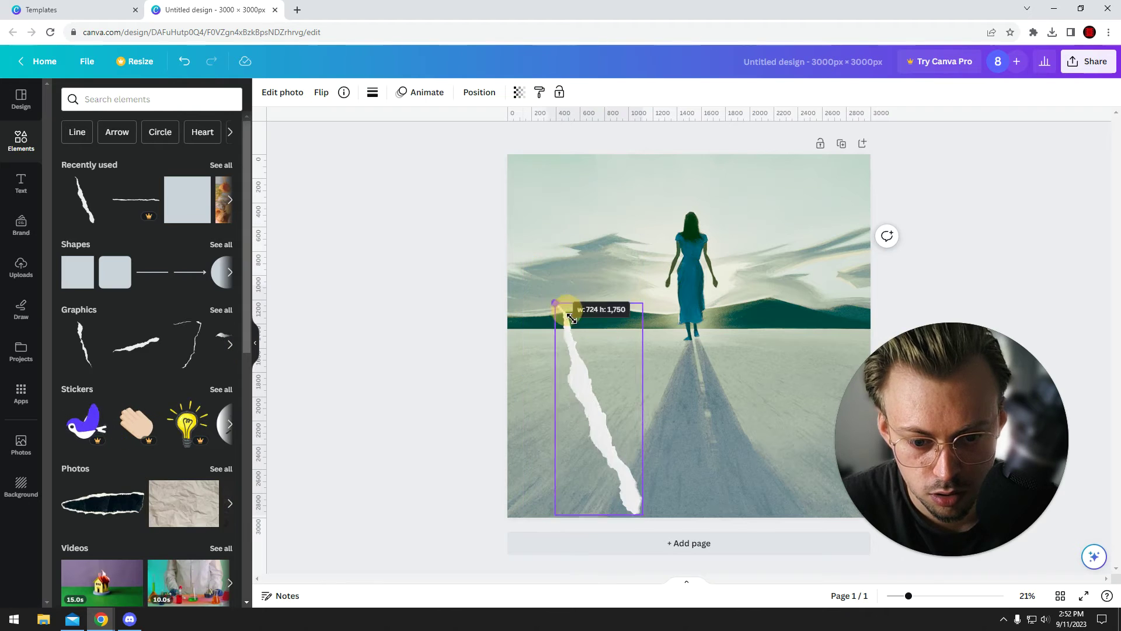
click(377, 323)
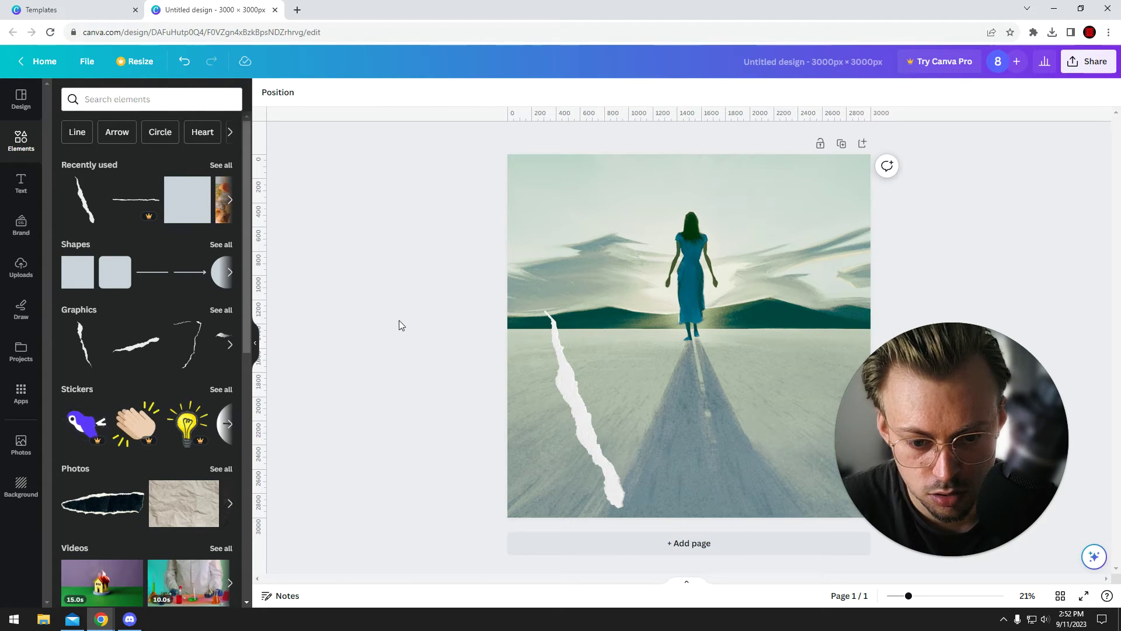
drag(136, 345, 680, 349)
click(129, 101)
- Search the Elements panel for 'old grain' graphics
text(old)
key(Return)
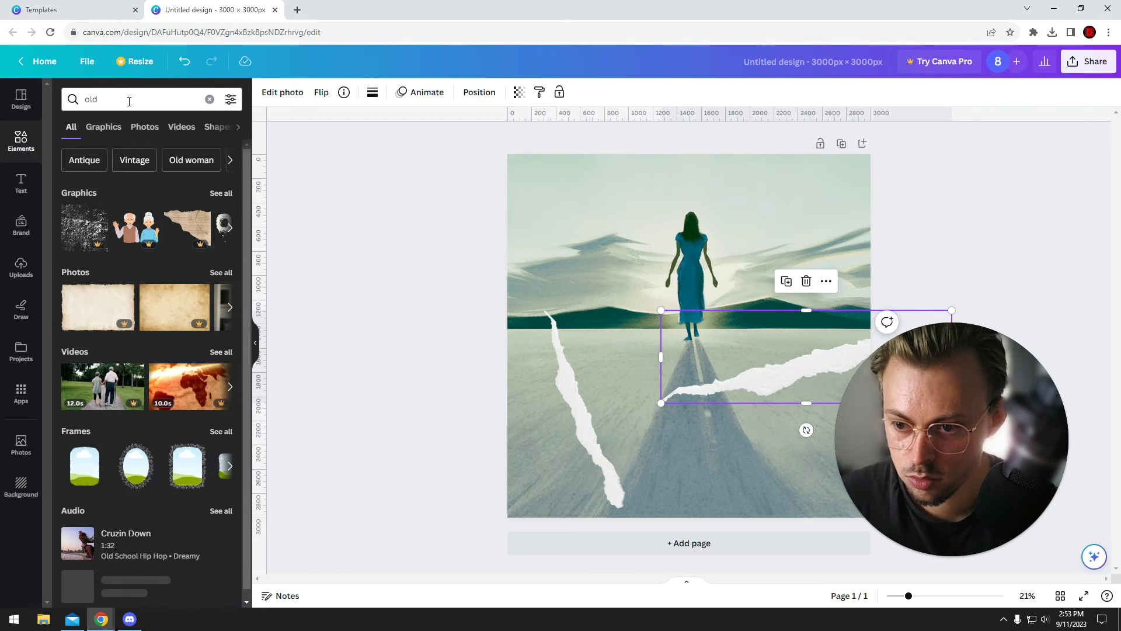
click(221, 193)
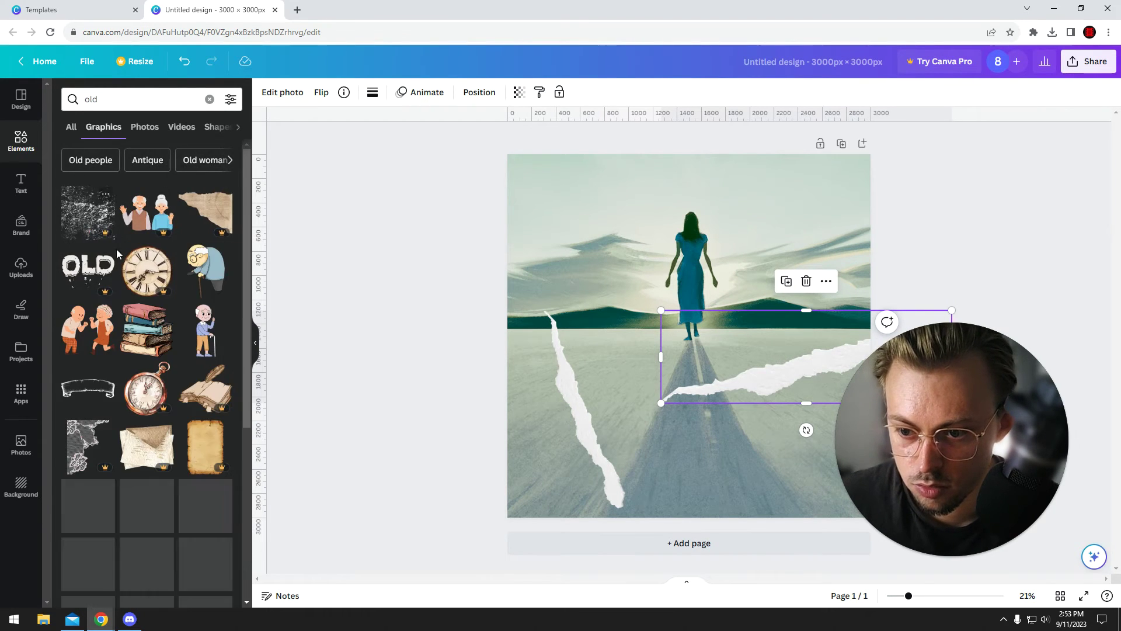
scroll(108, 412, down, 4)
click(133, 100)
text(grain)
key(Return)
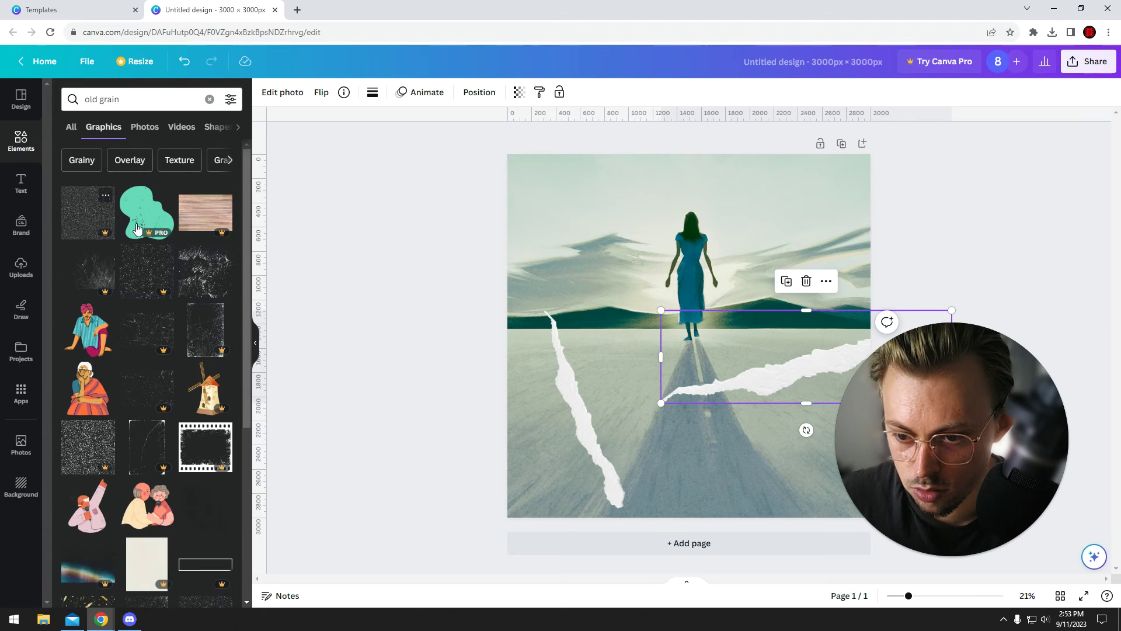
- Place a grain texture graphic on the page and stretch it to cover the whole photo
drag(565, 271, 290, 125)
drag(571, 228, 674, 320)
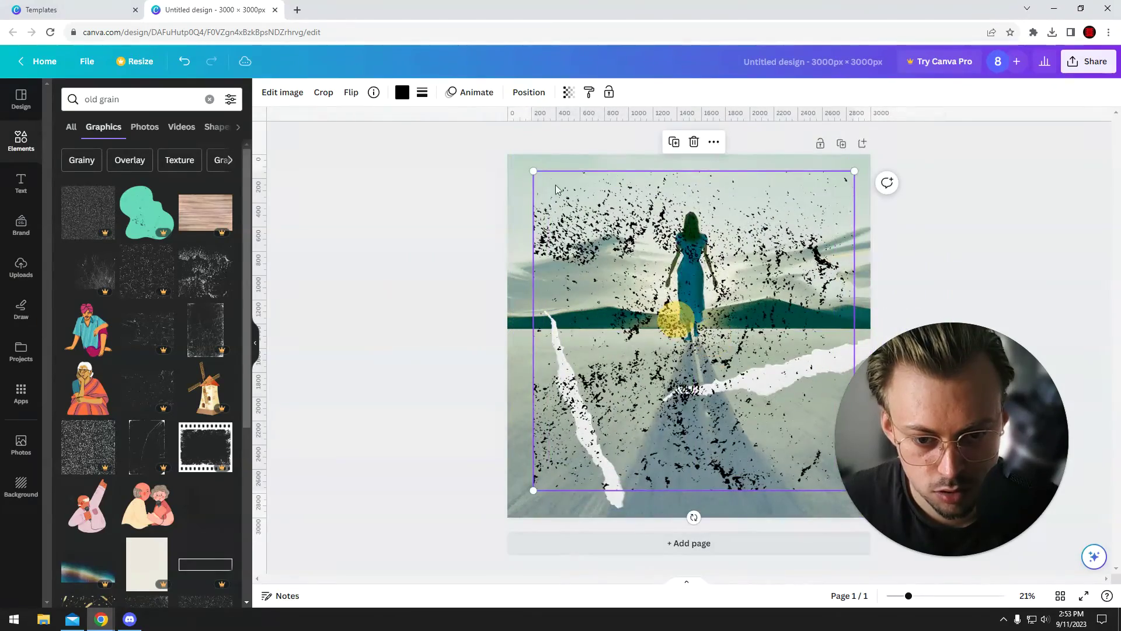
drag(533, 173, 554, 233)
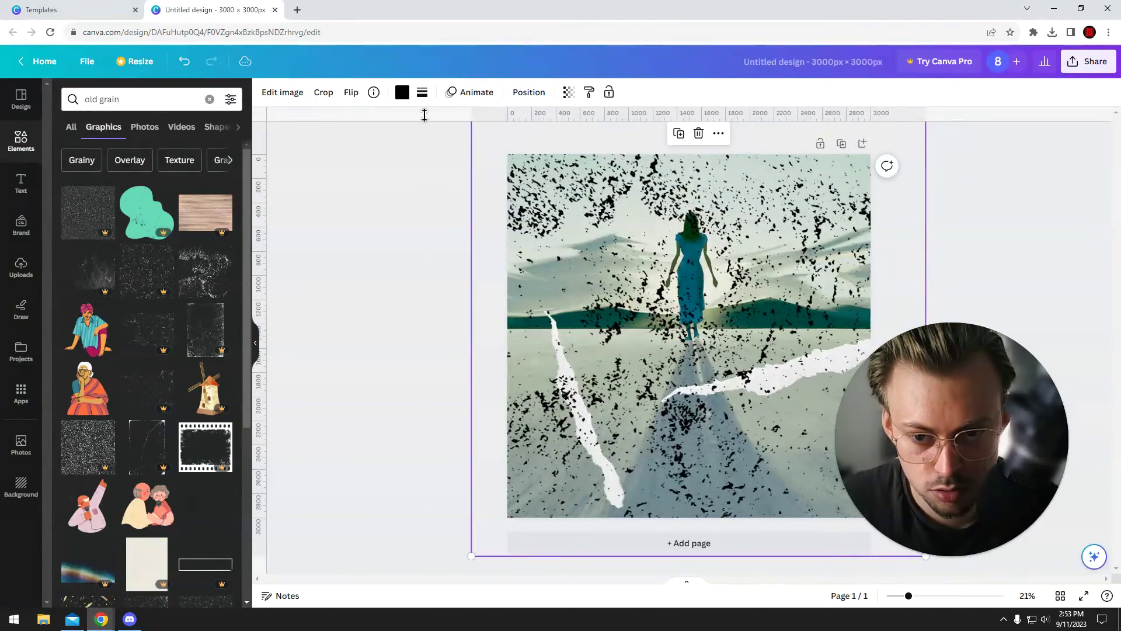
- Recolour the grain overlay white and fade it to 19 transparency
click(402, 93)
click(190, 358)
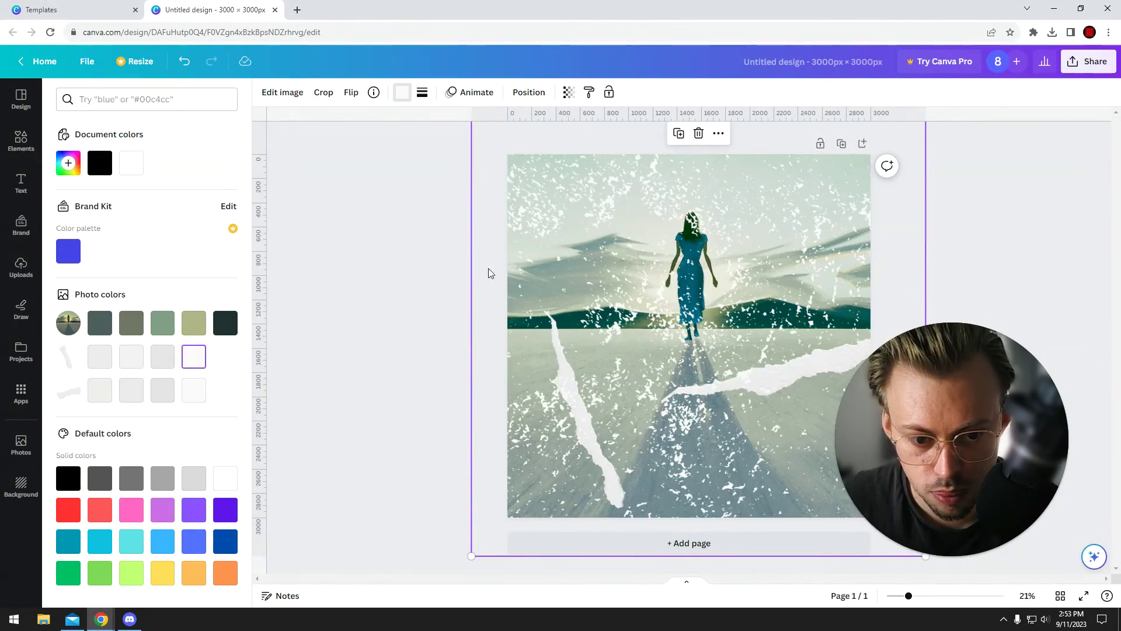
drag(604, 264, 609, 280)
click(567, 92)
drag(569, 140, 479, 140)
click(369, 187)
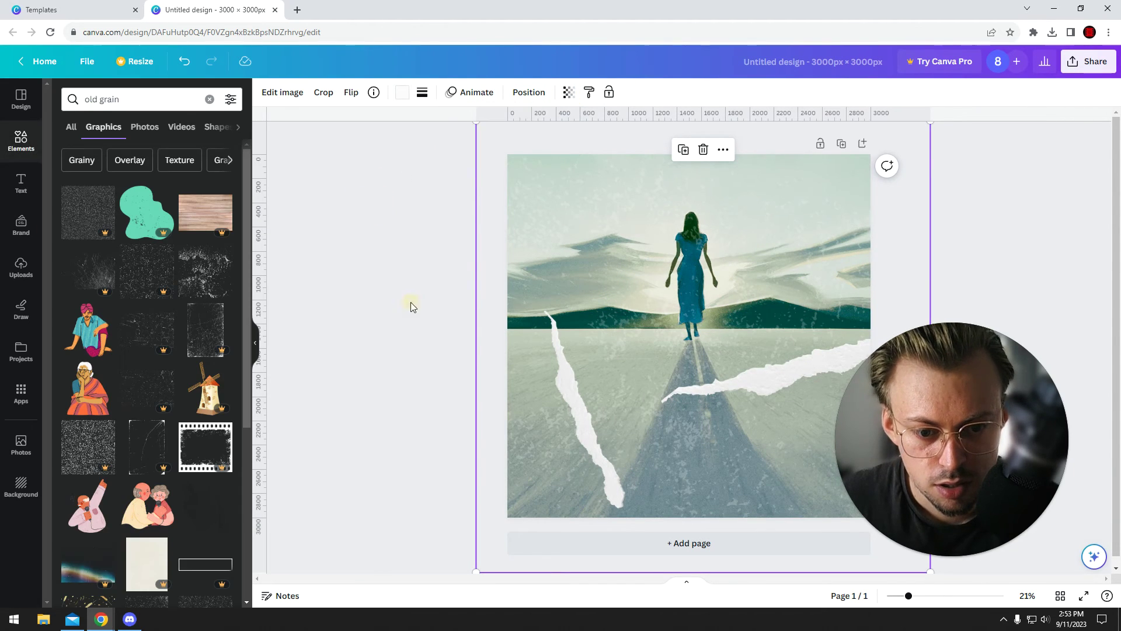
click(384, 291)
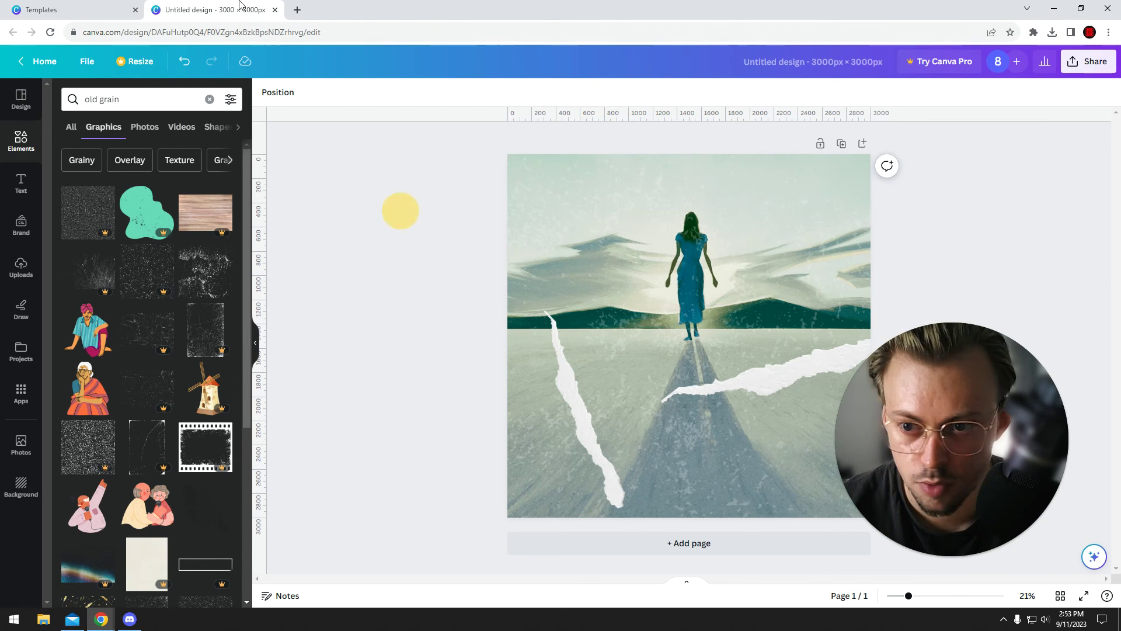
- Close the design tab with Ctrl+W and browse further down the Polaroid template results
key(ctrl+w)
scroll(168, 204, down, 3)
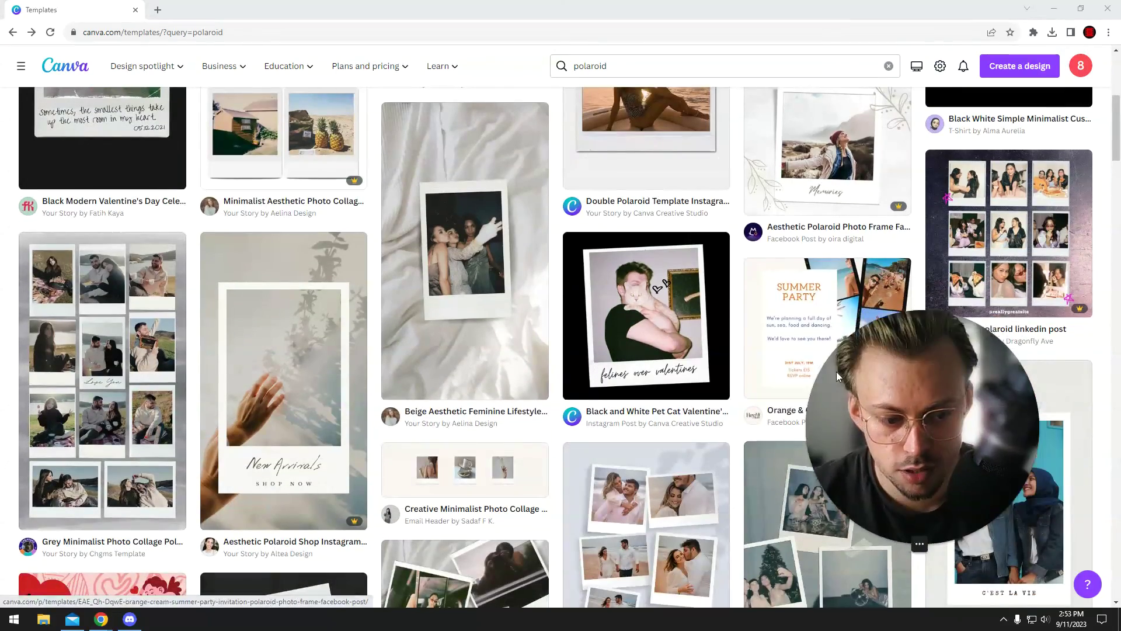
scroll(919, 497, down, 3)
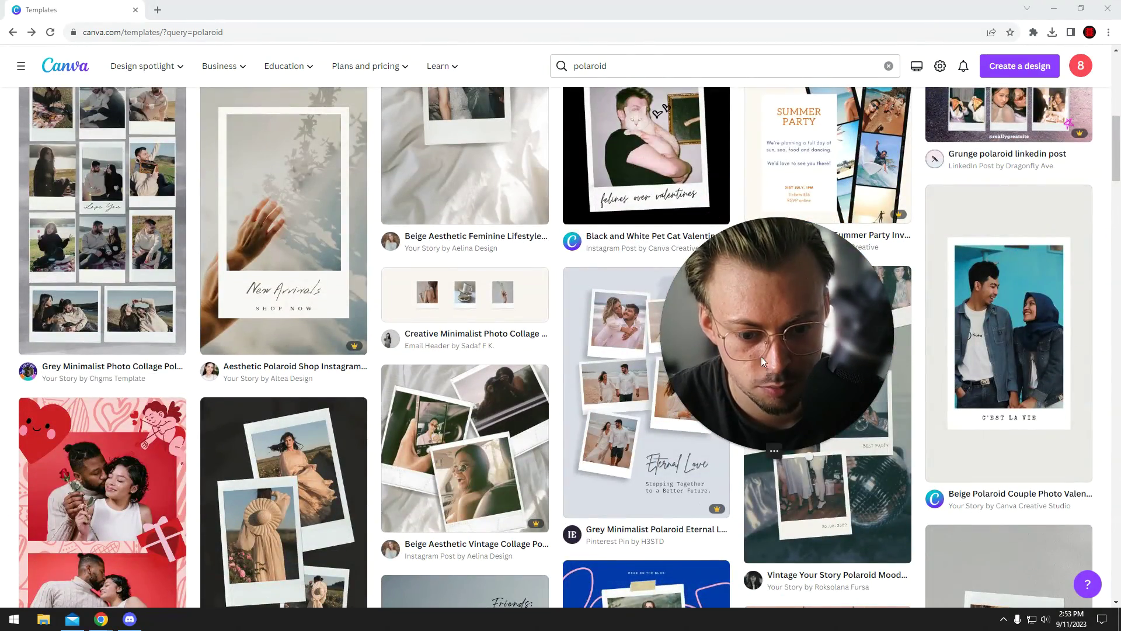
scroll(384, 222, down, 4)
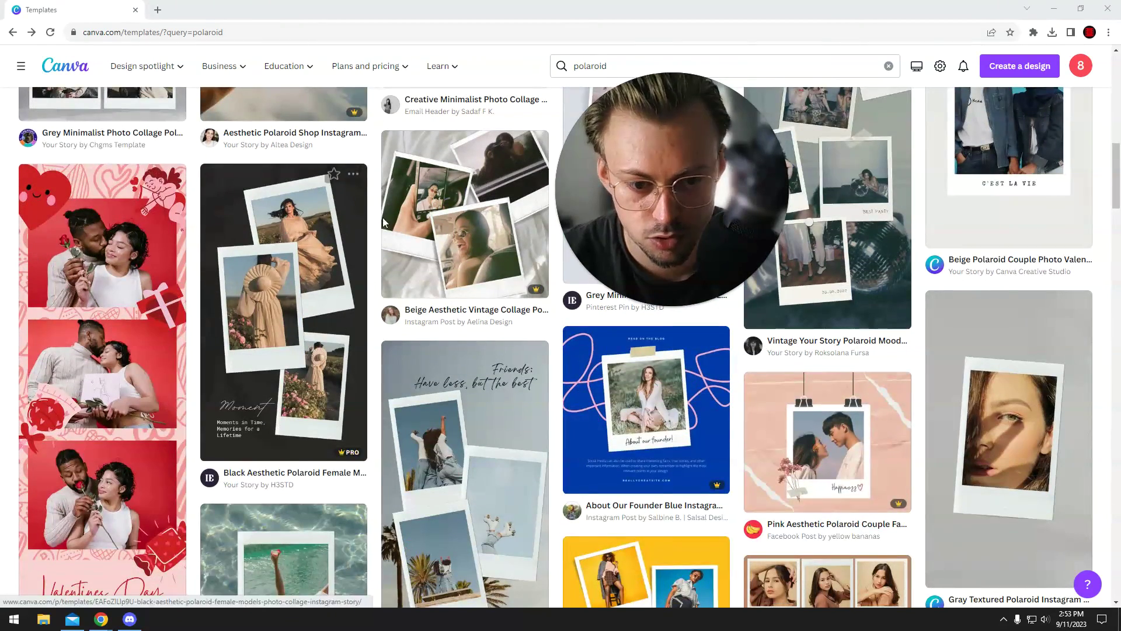